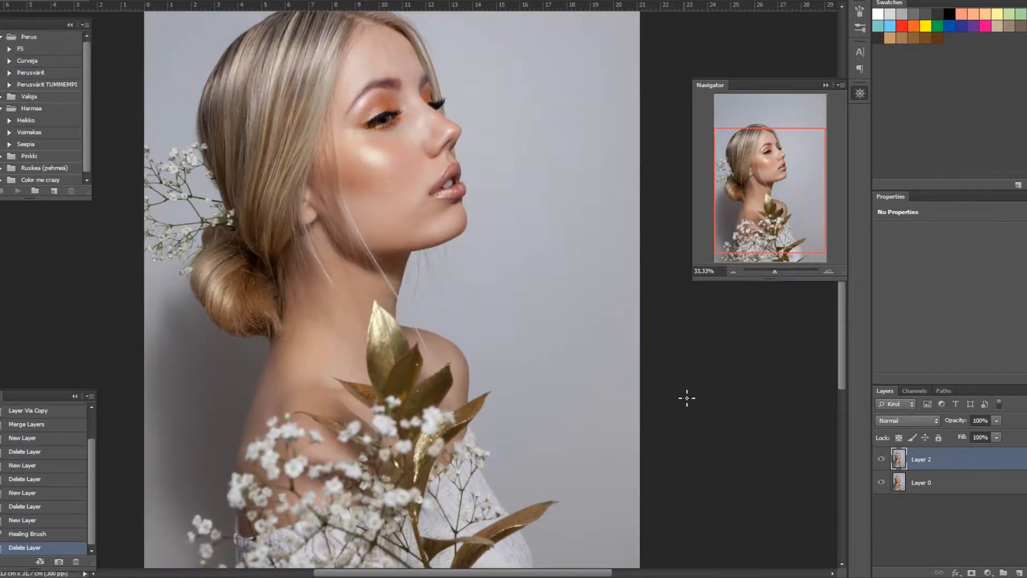
Step: Create a new empty layer above Layer 2 and switch to the Healing Brush tool
left_click(1020, 573)
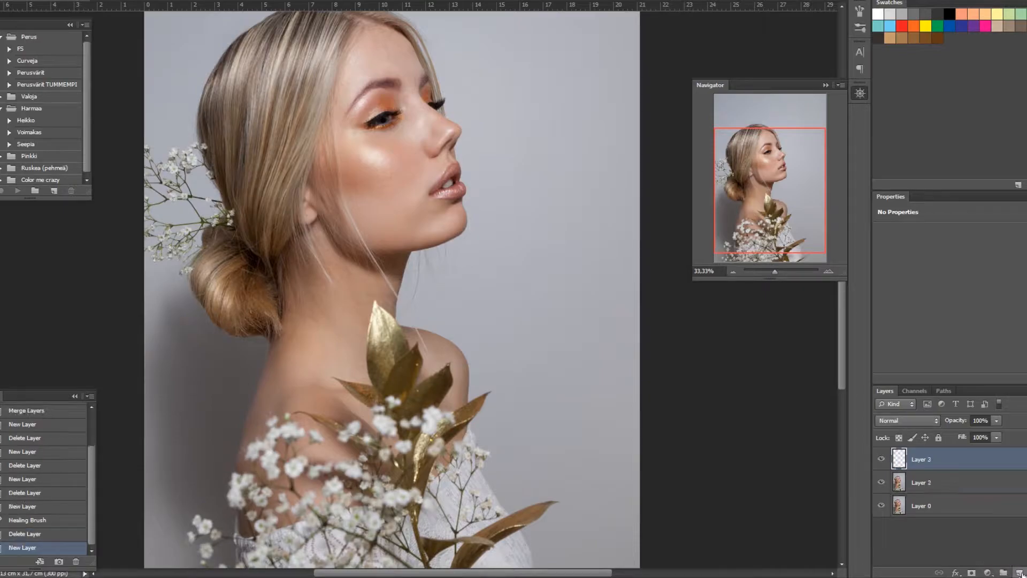
right_click(0, 107)
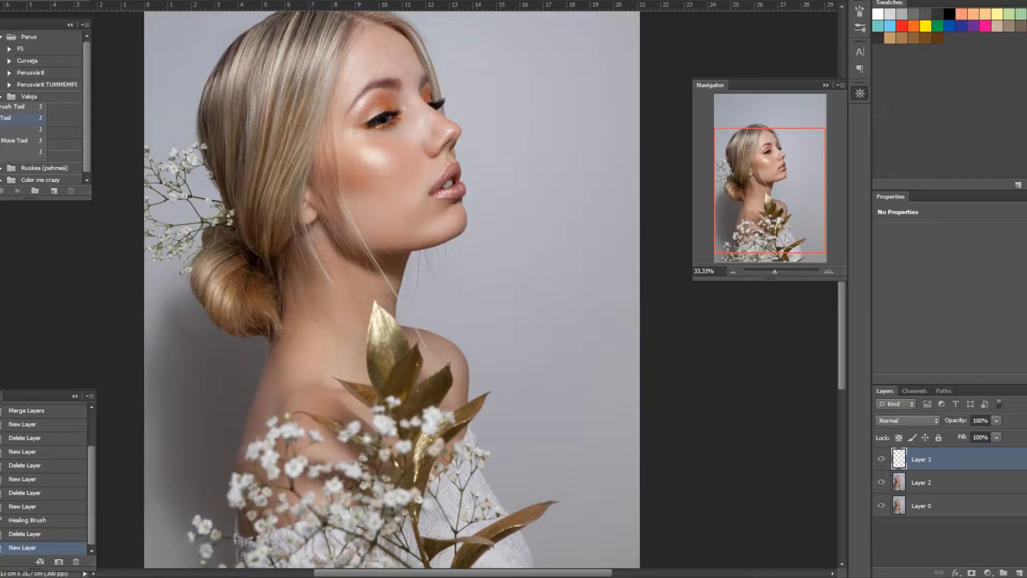
left_click(6, 117)
Step: Zoom in on the neck, sample clean skin and heal the blemishes on the lower neck on the new layer
scroll(230, 282, "down", 1)
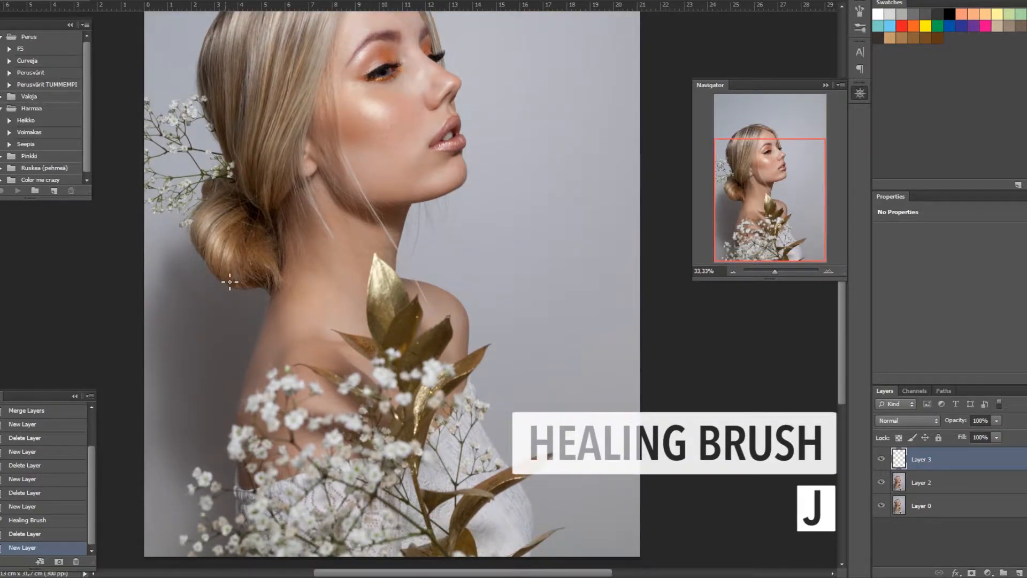
key("ctrl+plus")
key("ctrl+plus")
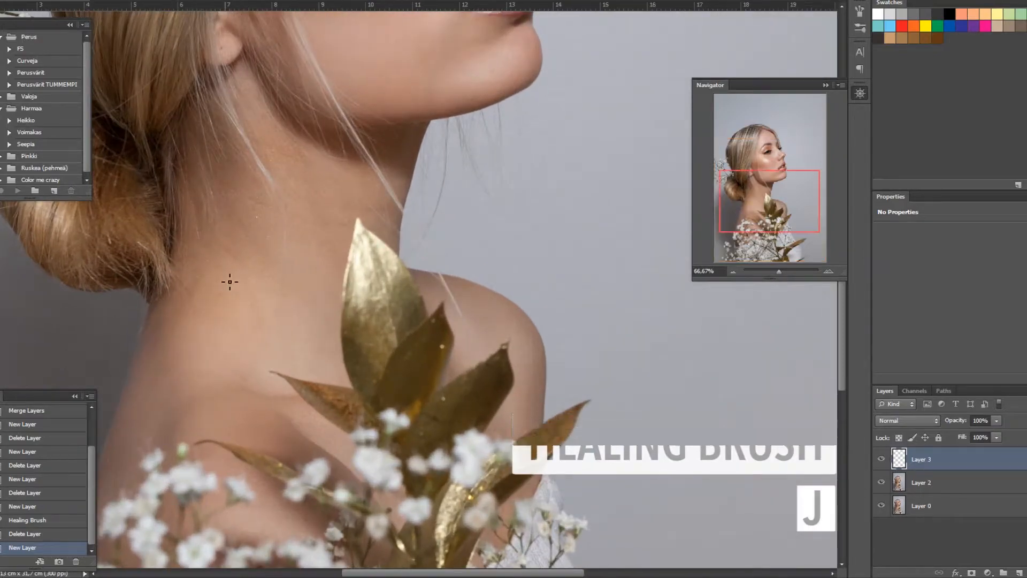
key("ctrl+plus")
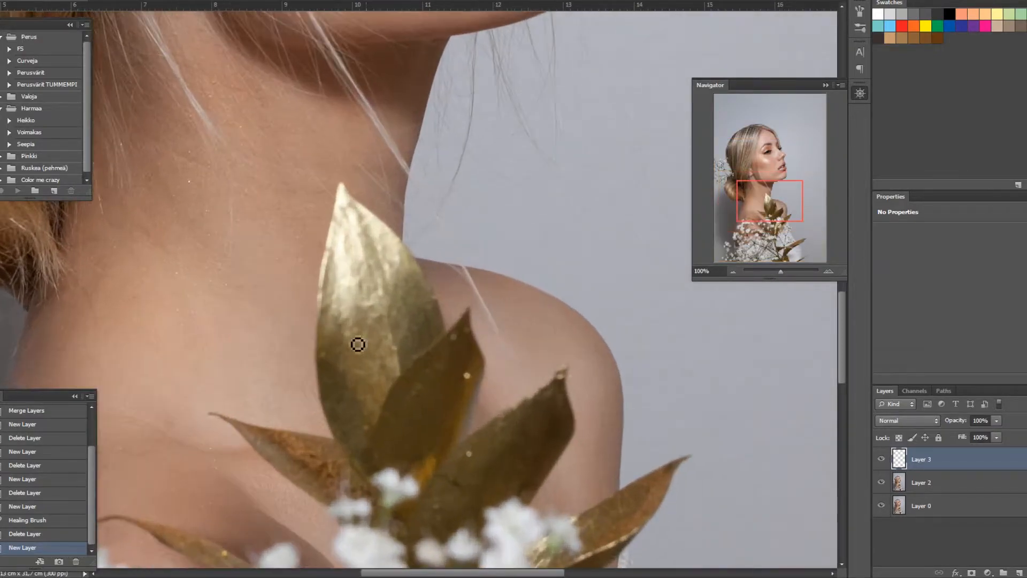
left_click_drag(525, 572, 486, 570)
scroll(320, 341, "up", 1)
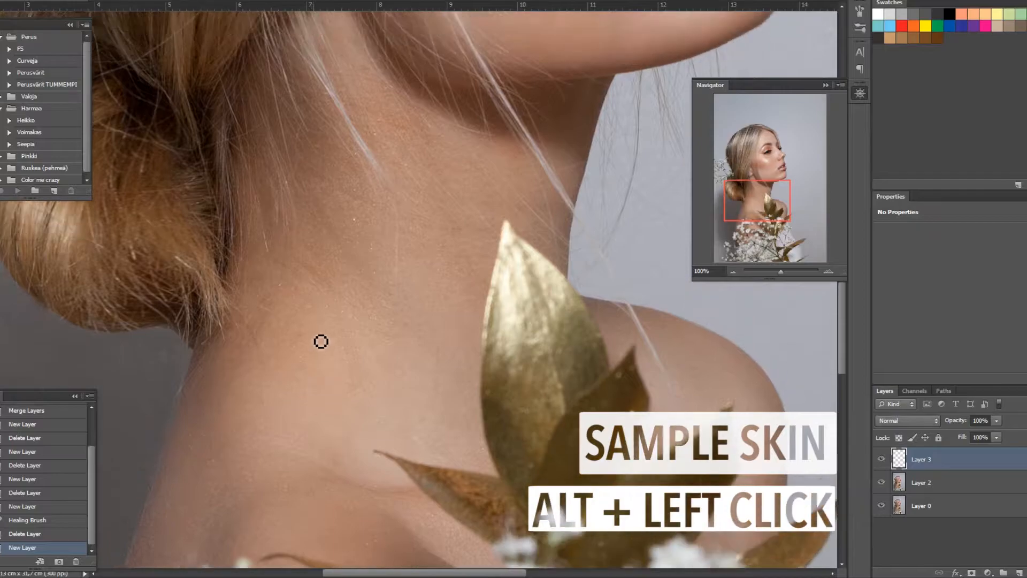
scroll(321, 341, "up", 1)
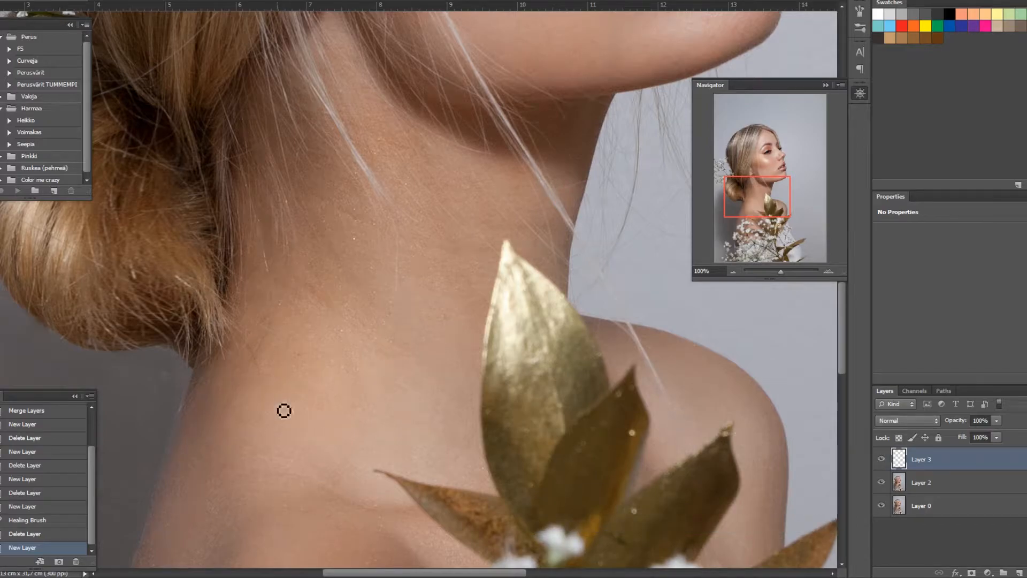
scroll(321, 395, "up", 1)
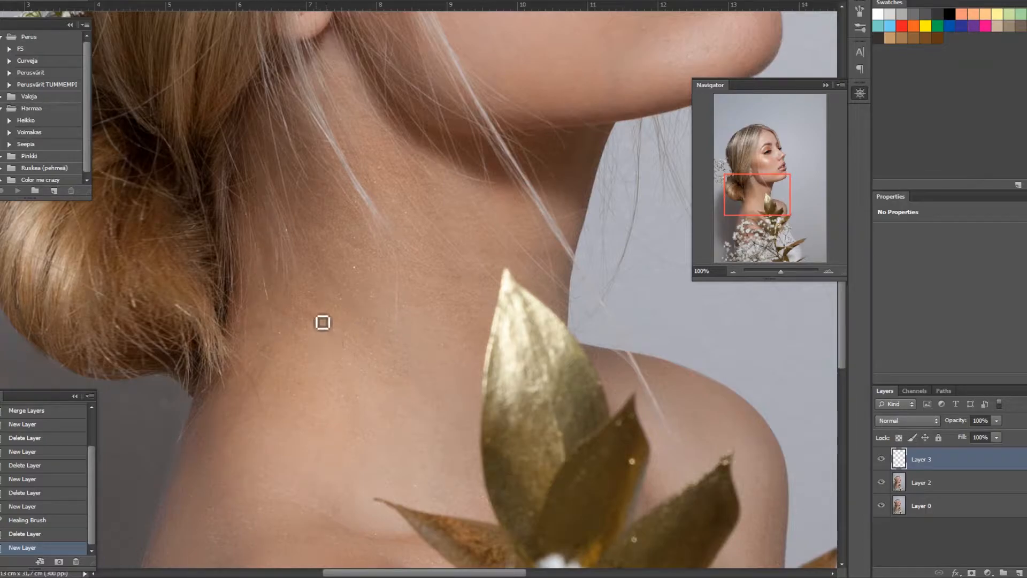
left_click(330, 340)
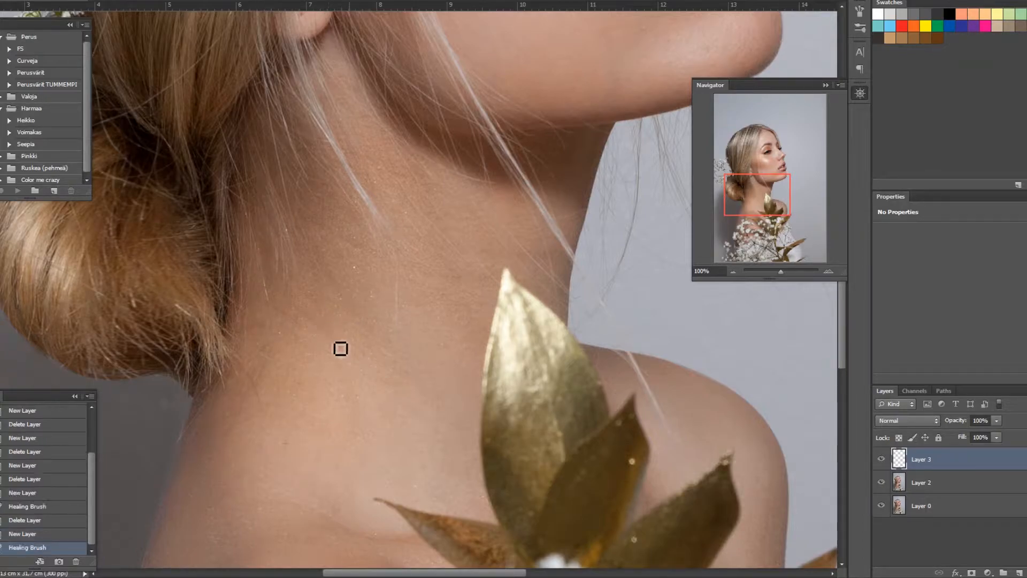
left_click(360, 360)
left_click(351, 351)
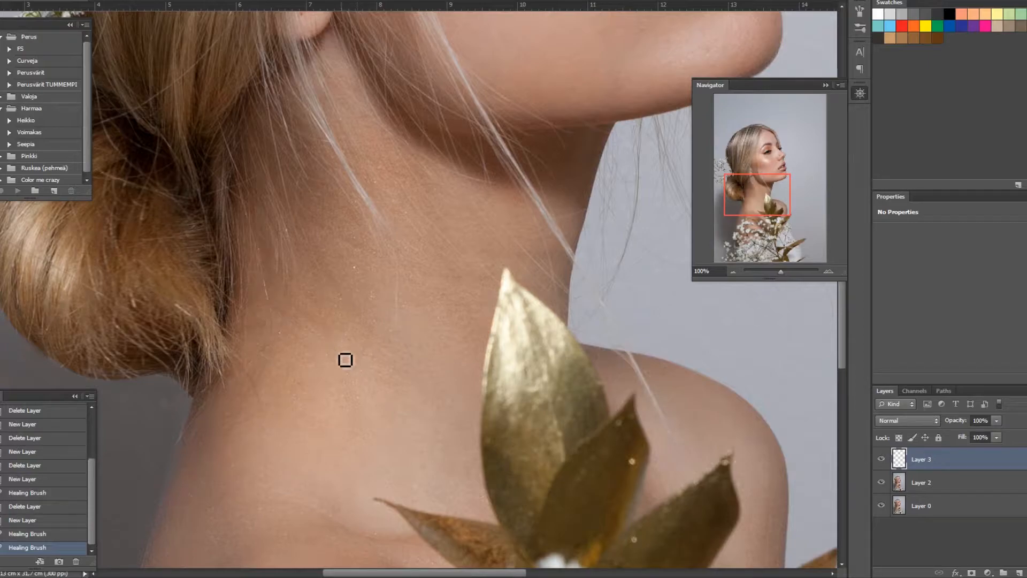
left_click_drag(318, 306, 327, 328)
left_click_drag(332, 273, 343, 295)
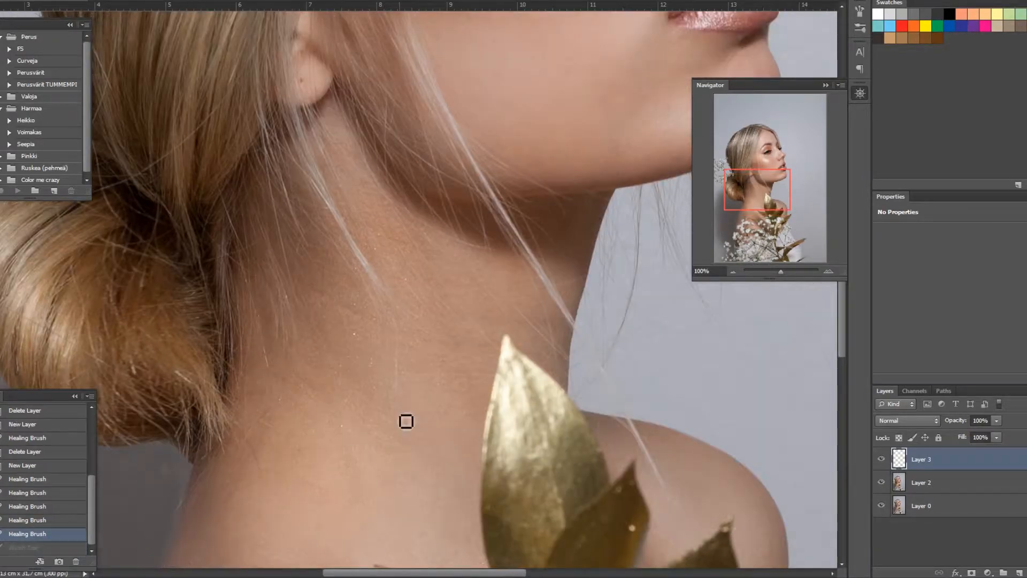
Step: Heal the remaining spots and lines along the upper neck below the ear
left_click(337, 297)
left_click(340, 300)
left_click(351, 328)
left_click(365, 293)
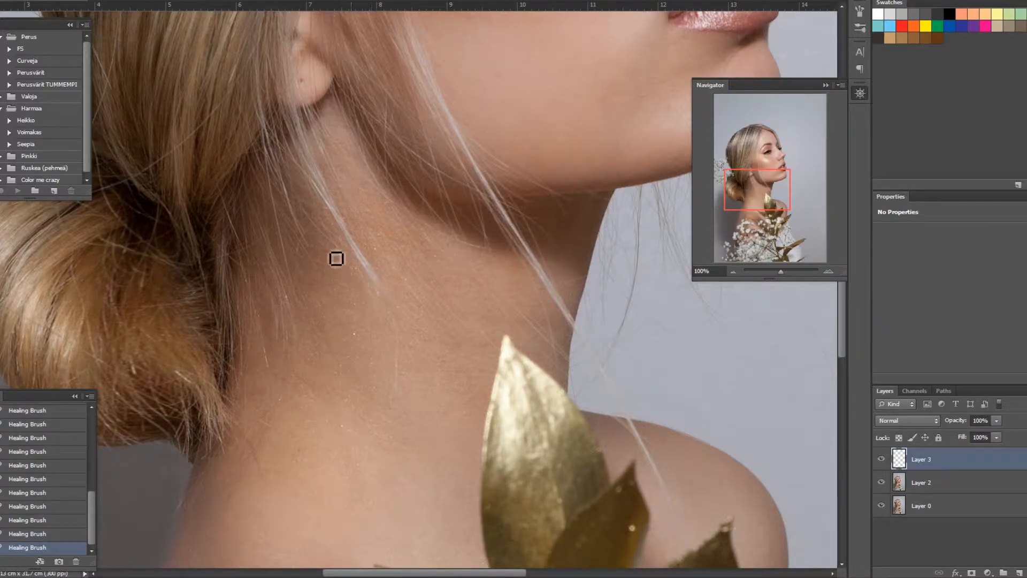
mouse_move(320, 247)
left_mouse_down()
mouse_move(331, 262)
mouse_move(327, 292)
left_mouse_up()
left_click_drag(352, 272, 398, 263)
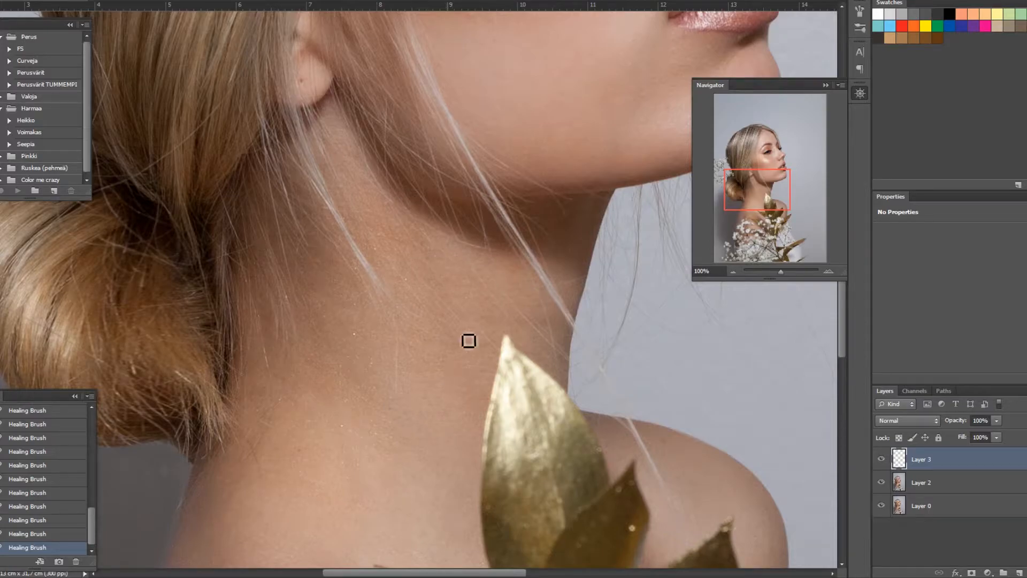
Step: Heal the blemishes near the ear and on the cheek beside the mouth
scroll(407, 353, "up", 1)
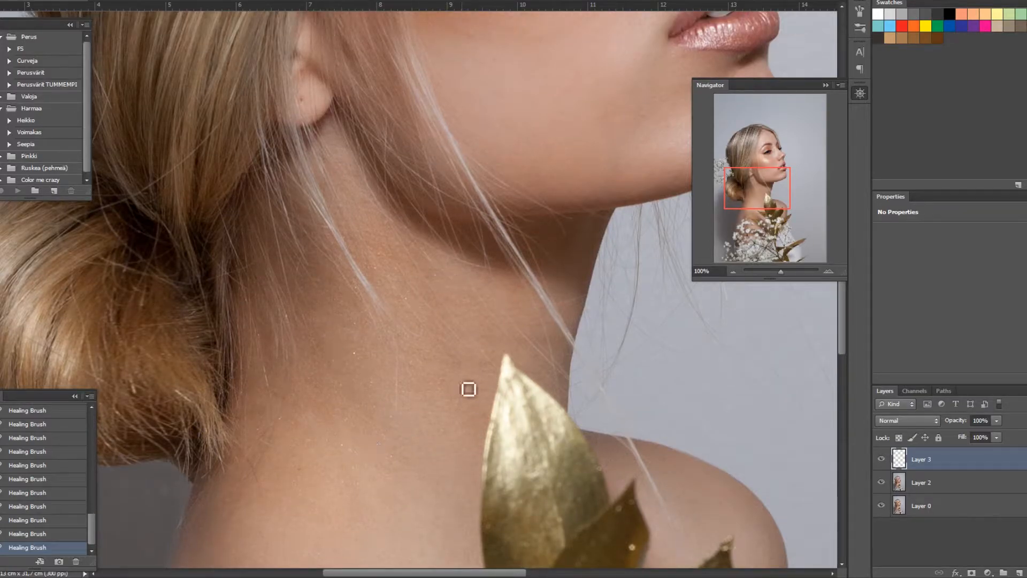
scroll(468, 400, "up", 9)
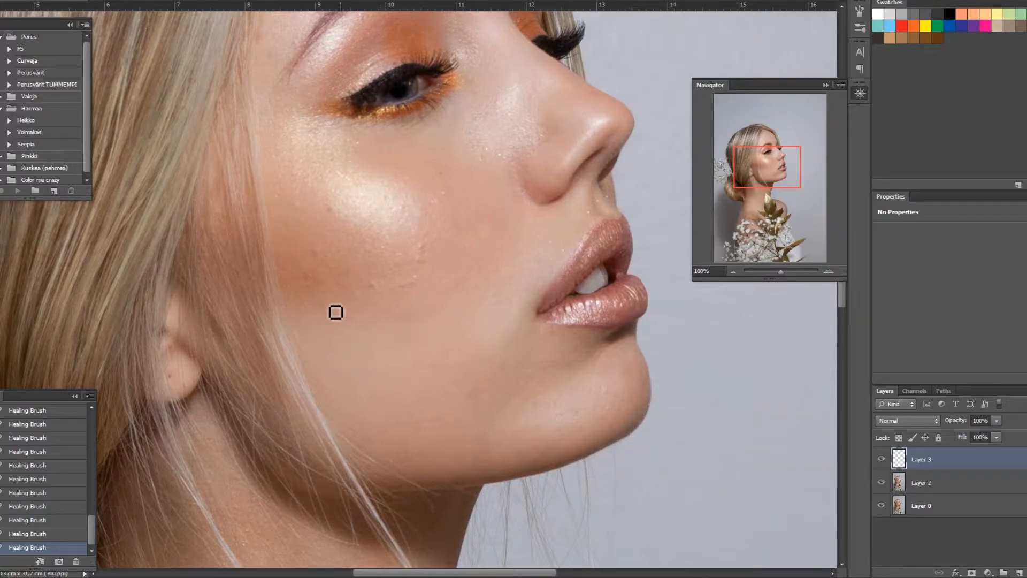
left_click(177, 384)
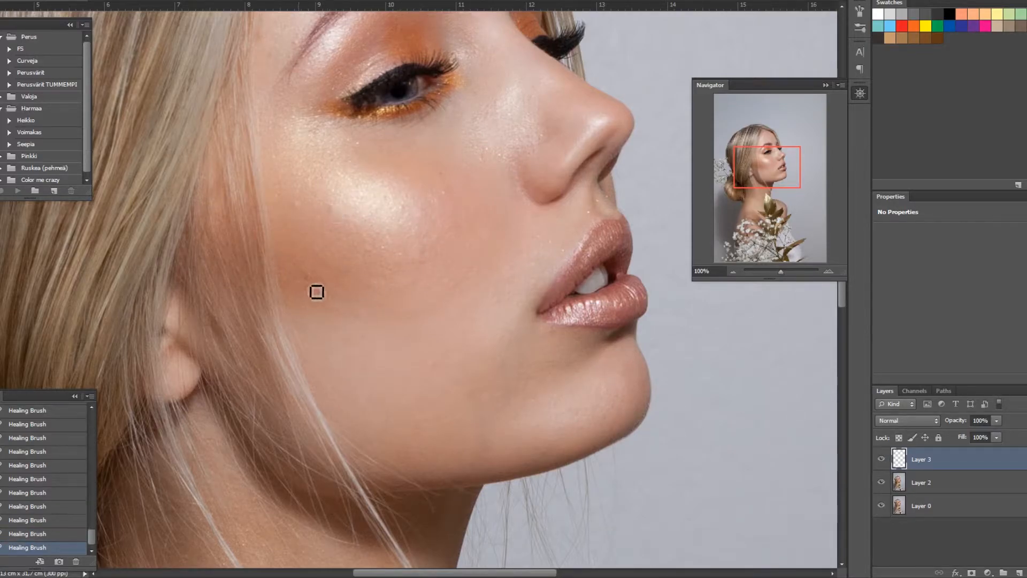
left_click_drag(542, 243, 557, 328)
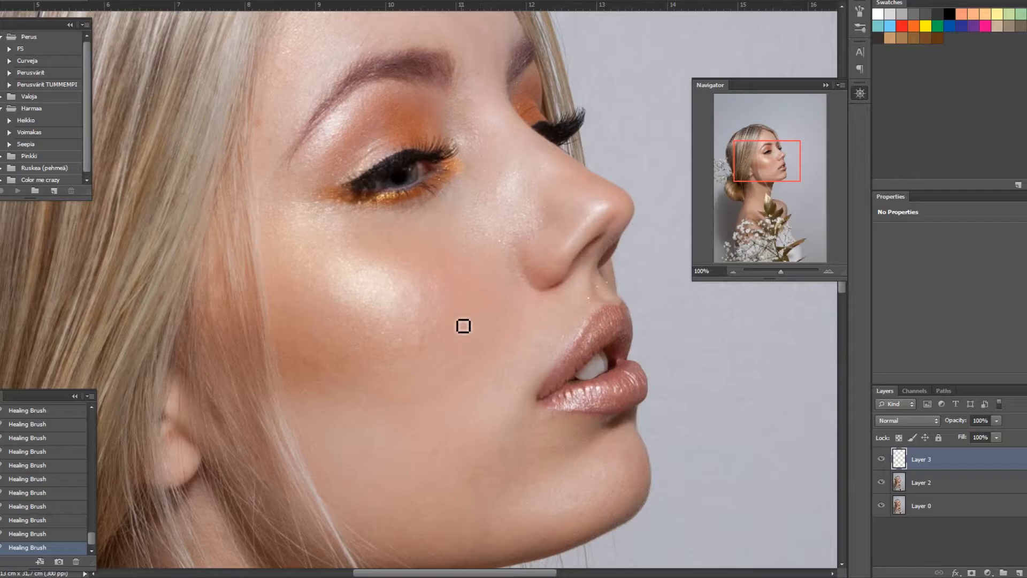
Step: Scroll around the face to examine the retouched skin for remaining blemishes
scroll(476, 386, "up", 3)
scroll(378, 231, "right", 5)
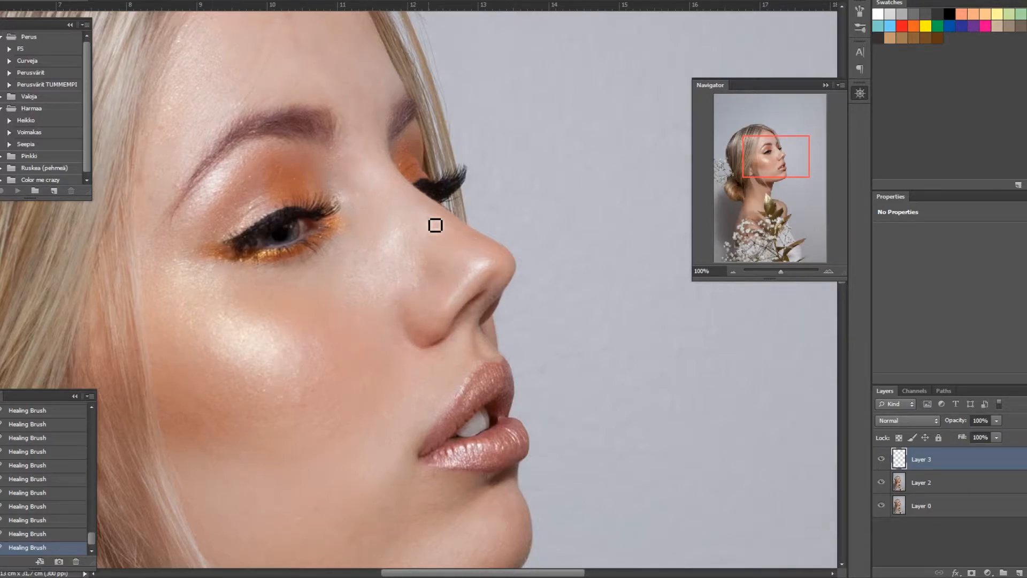
scroll(161, 262, "up", 2)
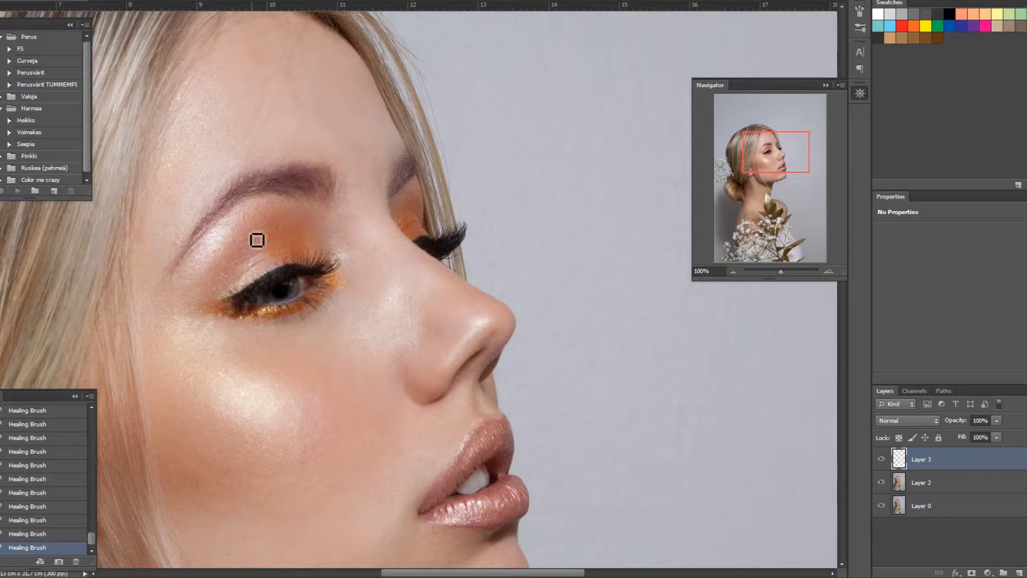
scroll(321, 155, "up", 2)
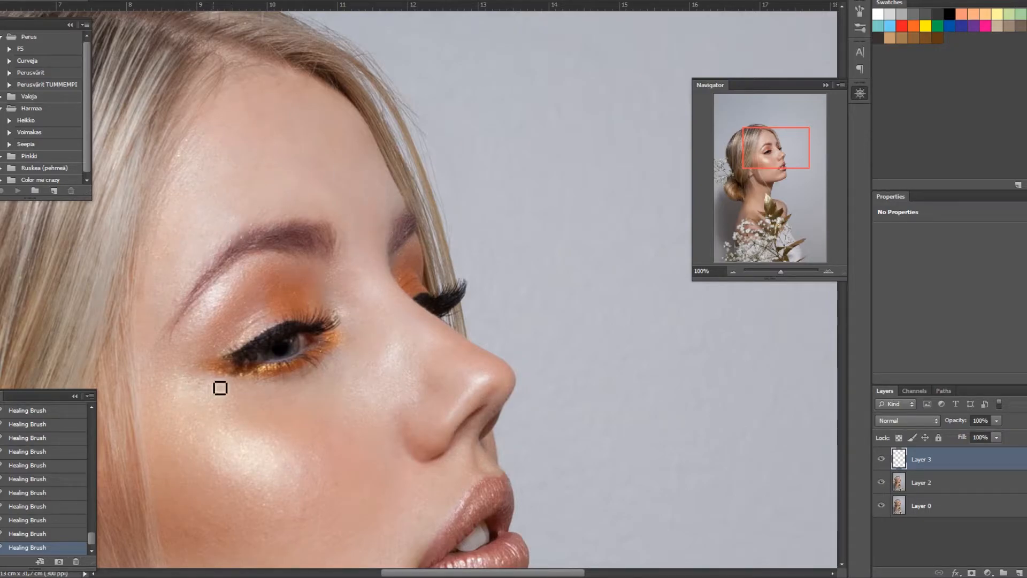
scroll(289, 326, "down", 5)
scroll(402, 422, "down", 3)
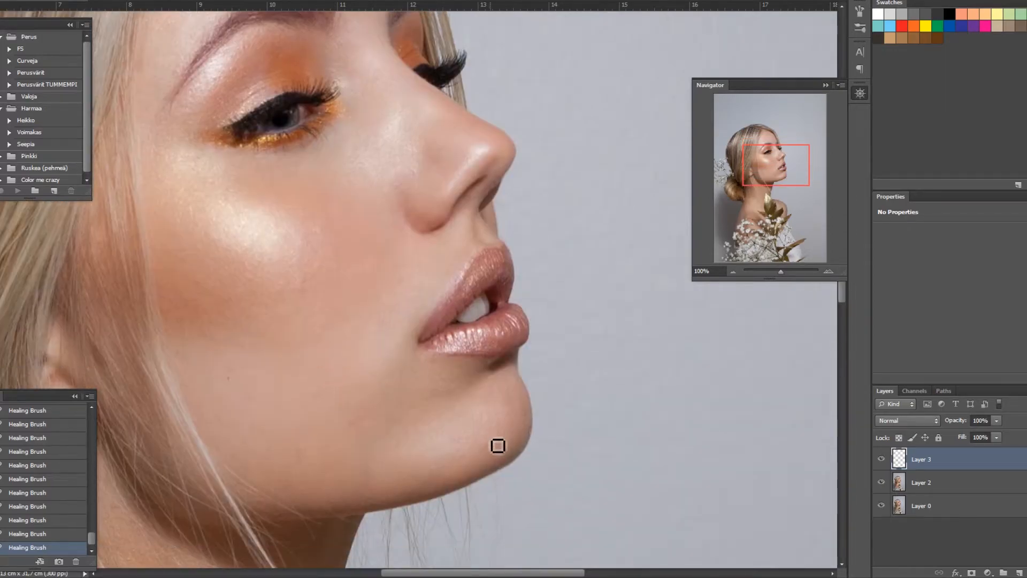
scroll(481, 428, "down", 2)
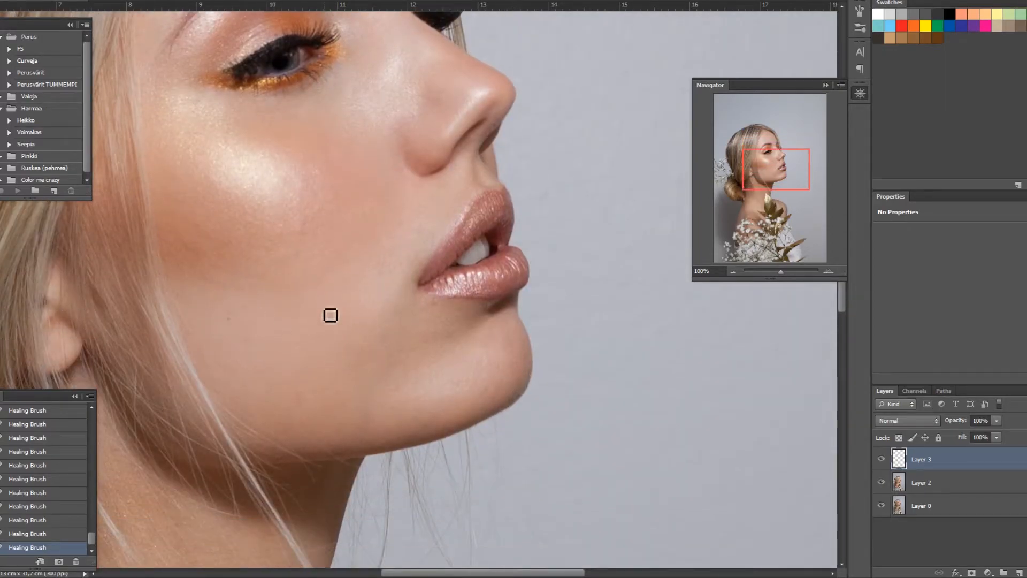
scroll(375, 252, "up", 4)
key("ctrl+minus")
key("ctrl+minus")
key("ctrl+plus")
key("ctrl+plus")
Step: Toggle the healing layer's visibility to compare before and after, then zoom out
left_click(882, 459)
left_click(882, 459)
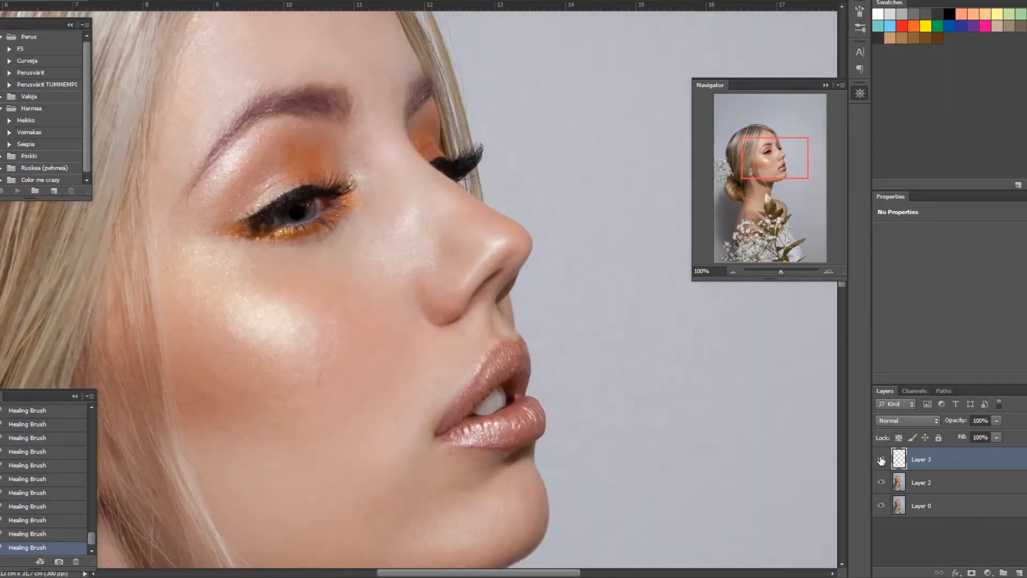
scroll(633, 371, "up", 2)
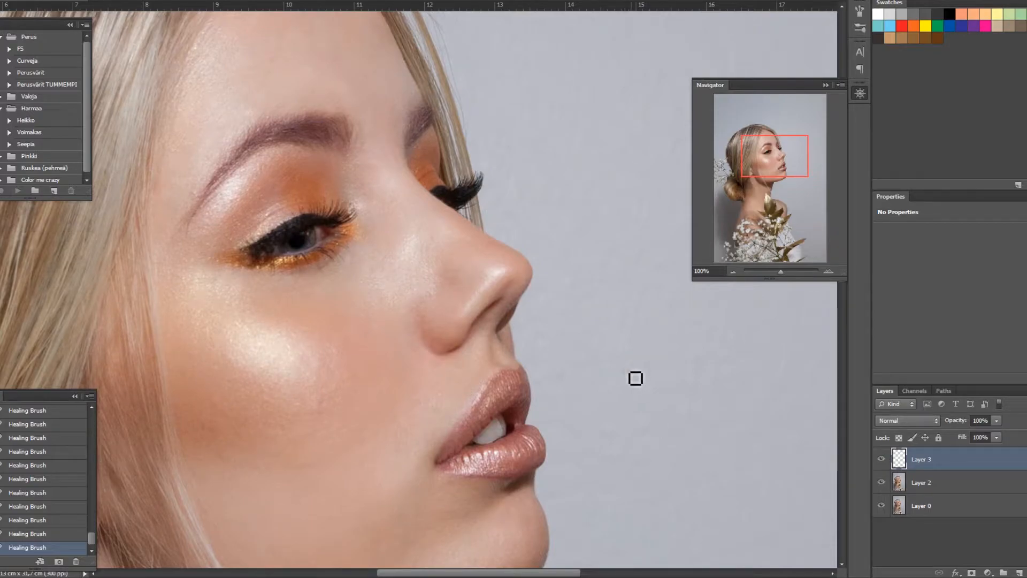
left_click(882, 459)
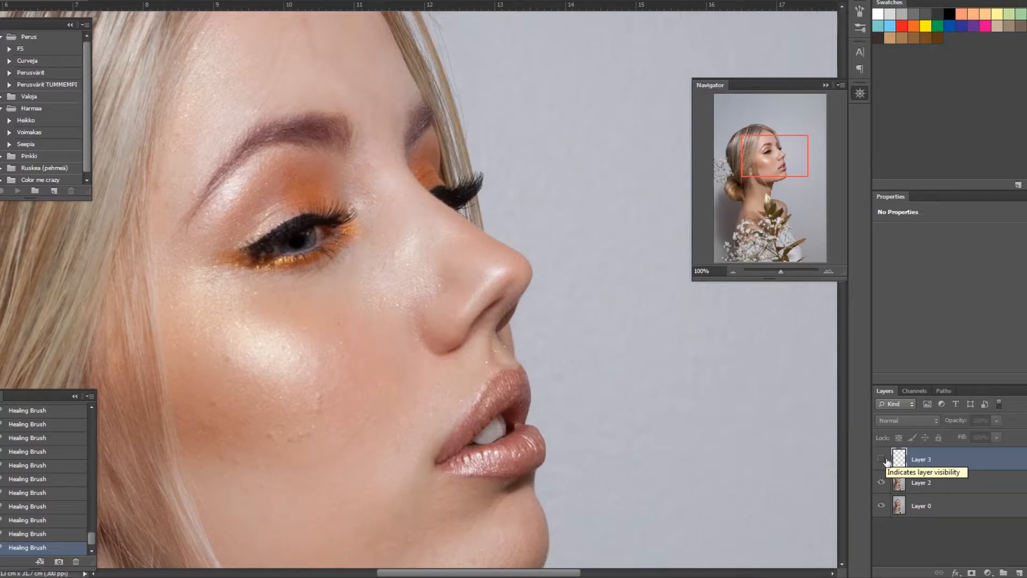
left_click(882, 459)
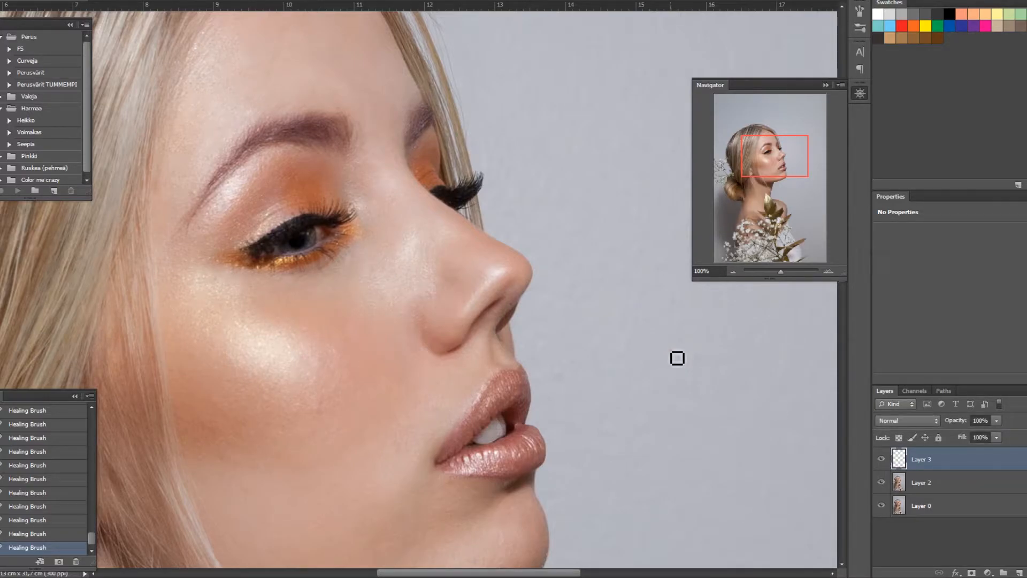
key("ctrl+minus")
key("ctrl+minus")
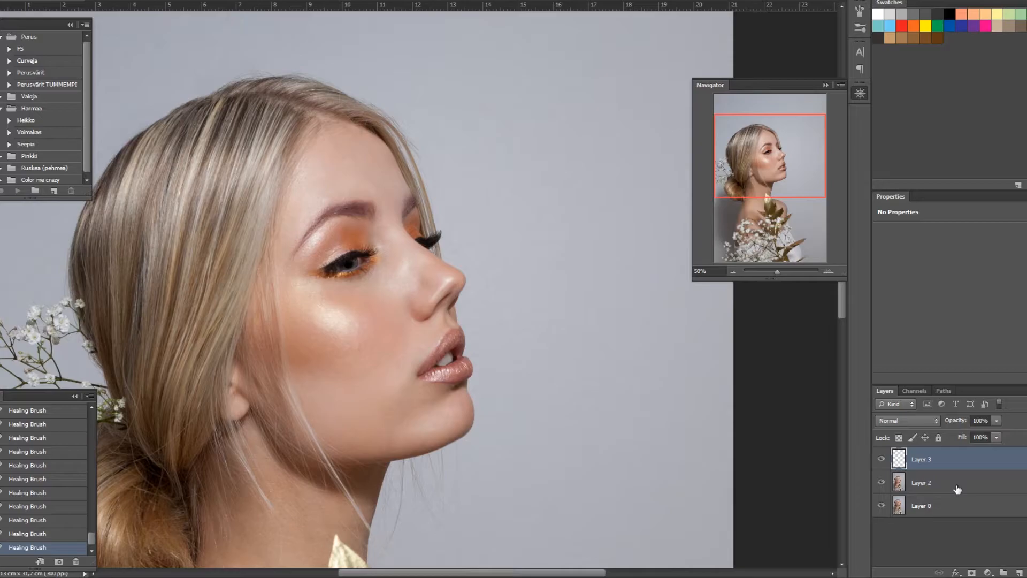
Step: Stamp all visible layers into a new layer and rename it original
key("ctrl+alt+shift+e")
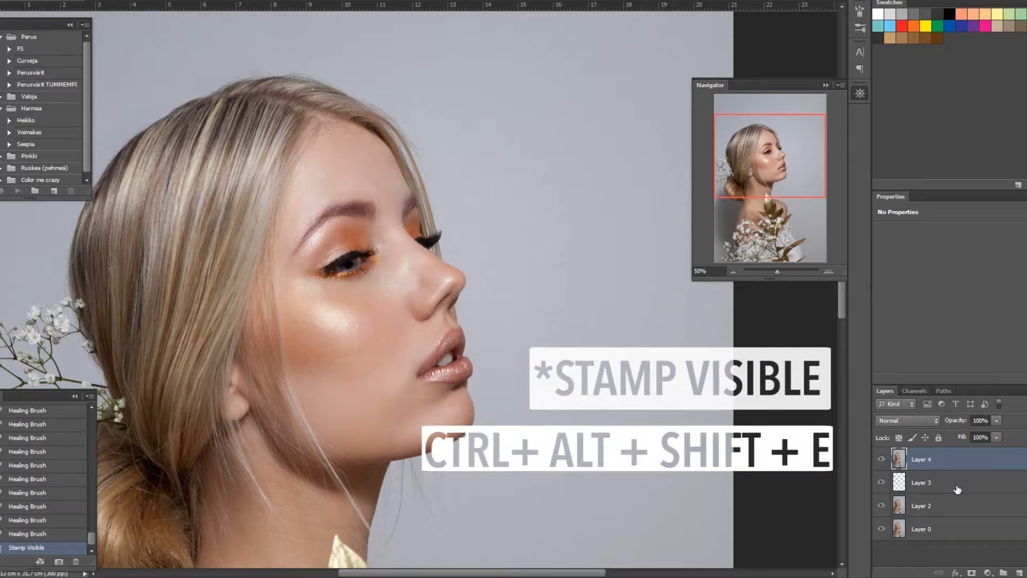
double_click(926, 460)
type("original")
key("Return")
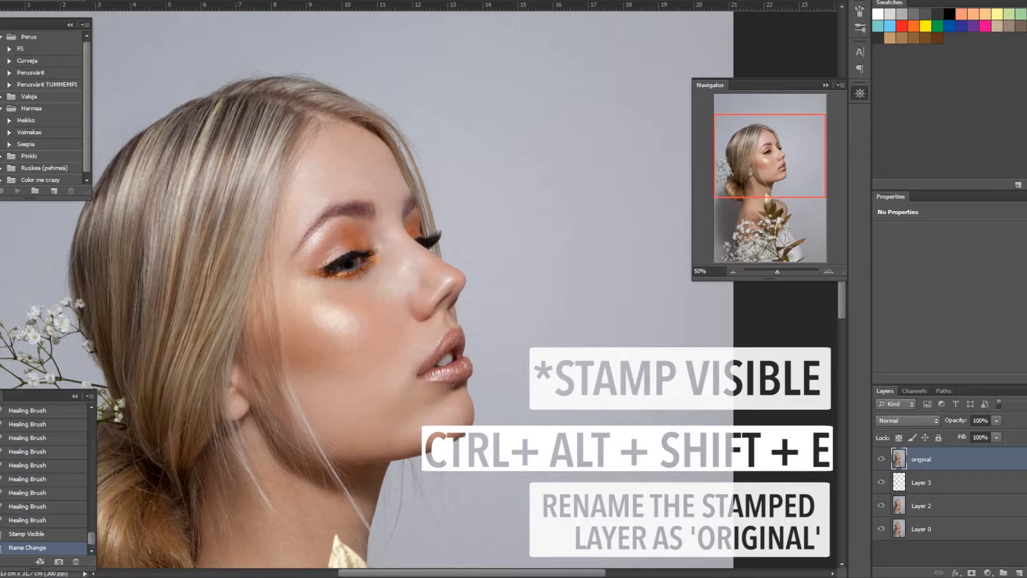
Step: Run the F5 frequency separation action on the original layer and expand the group it creates
left_click(27, 49)
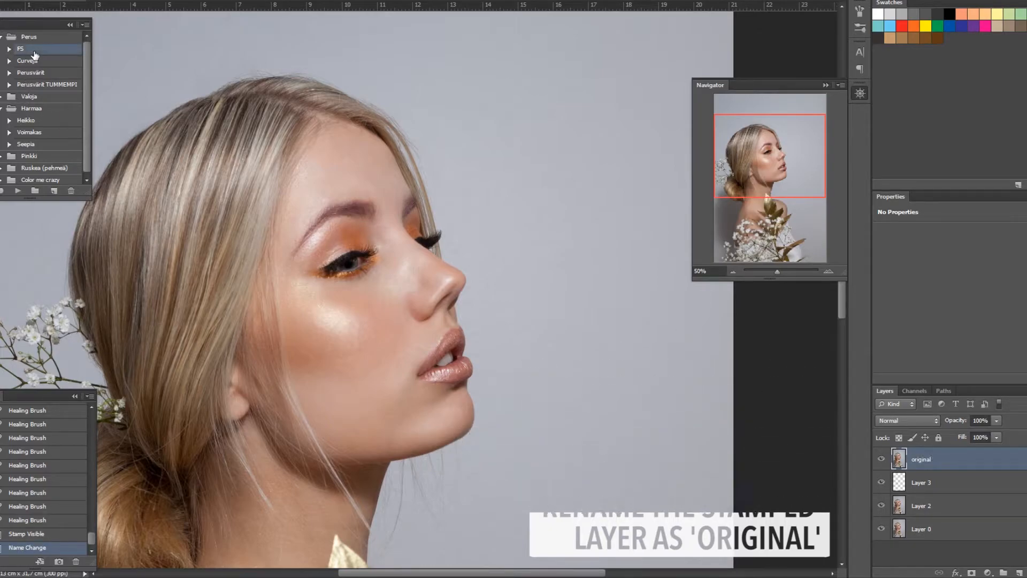
left_click(19, 190)
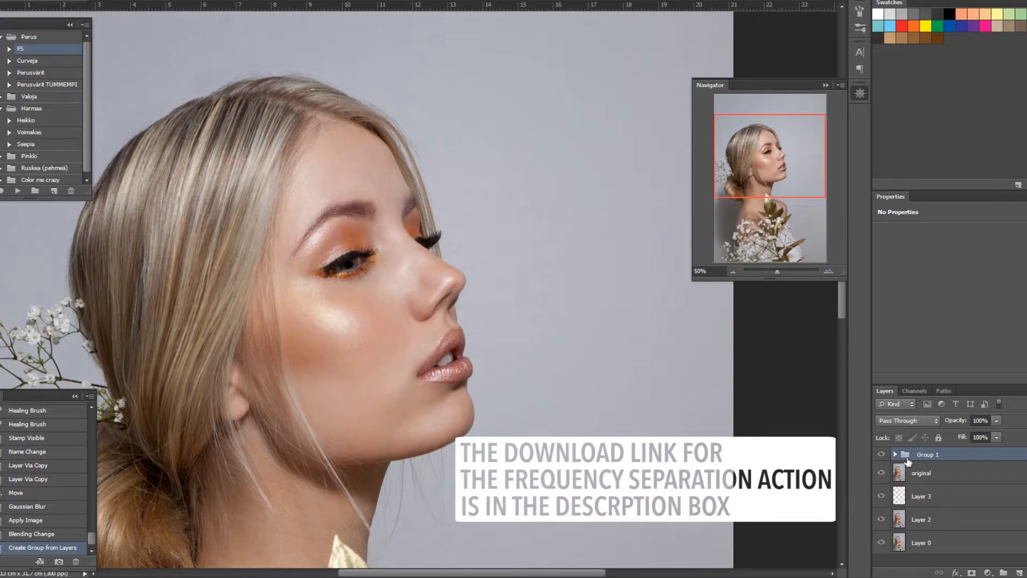
left_click(896, 455)
scroll(562, 420, "down", 2)
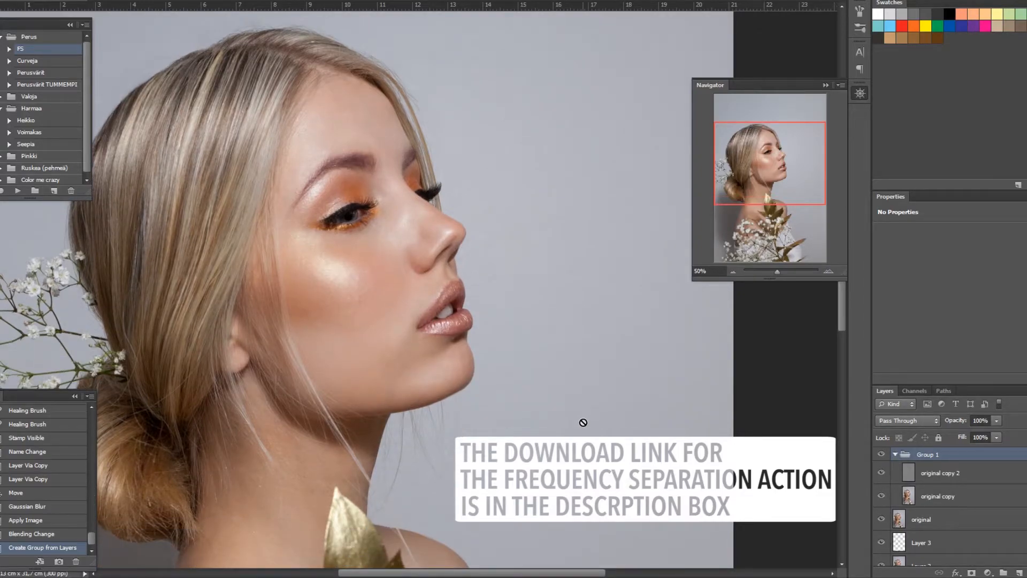
Step: Hide the frequency separation layers one by one to inspect the low-frequency blur layer
key("ctrl+plus")
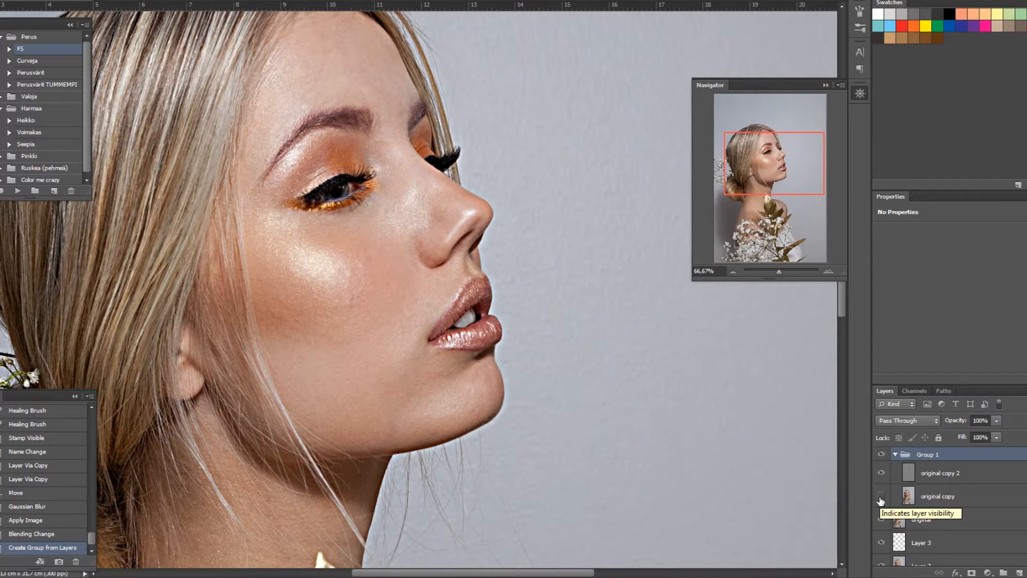
left_click(881, 495)
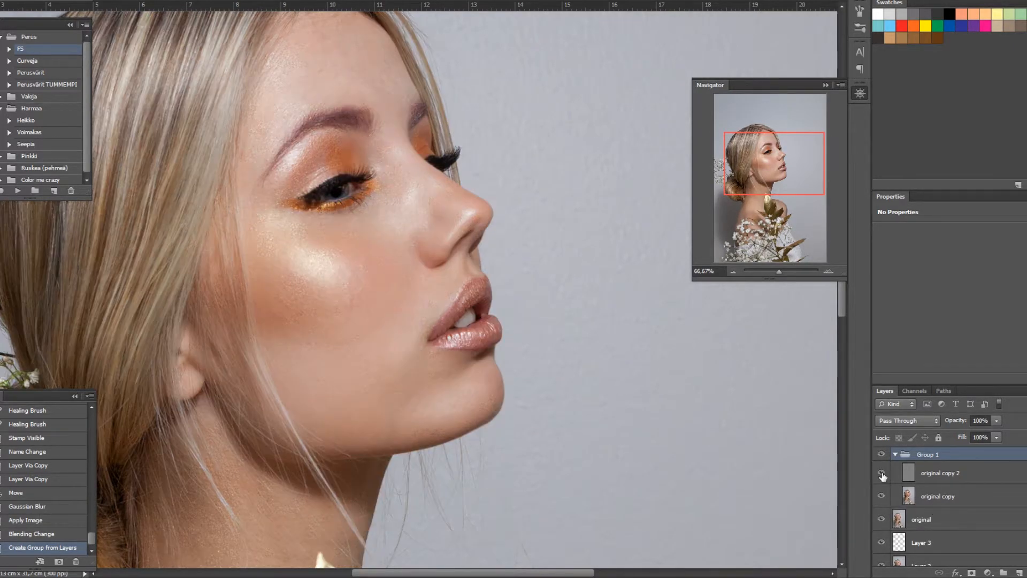
left_click(881, 473)
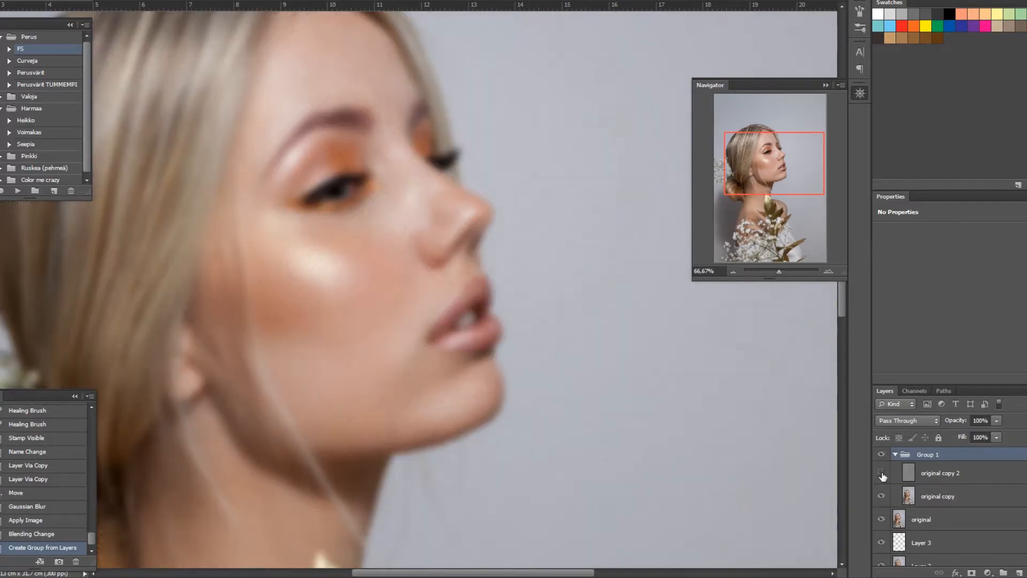
Step: On the low-frequency original copy layer, paint over uneven skin tone around the mouth with skin colour sampled nearby using the Brush tool
left_click(881, 474)
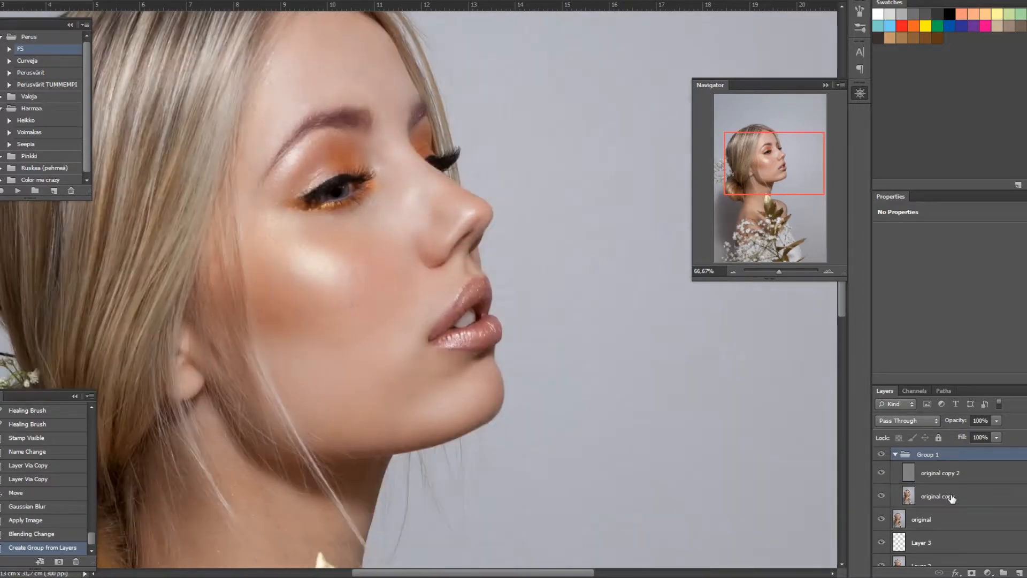
left_click(952, 498)
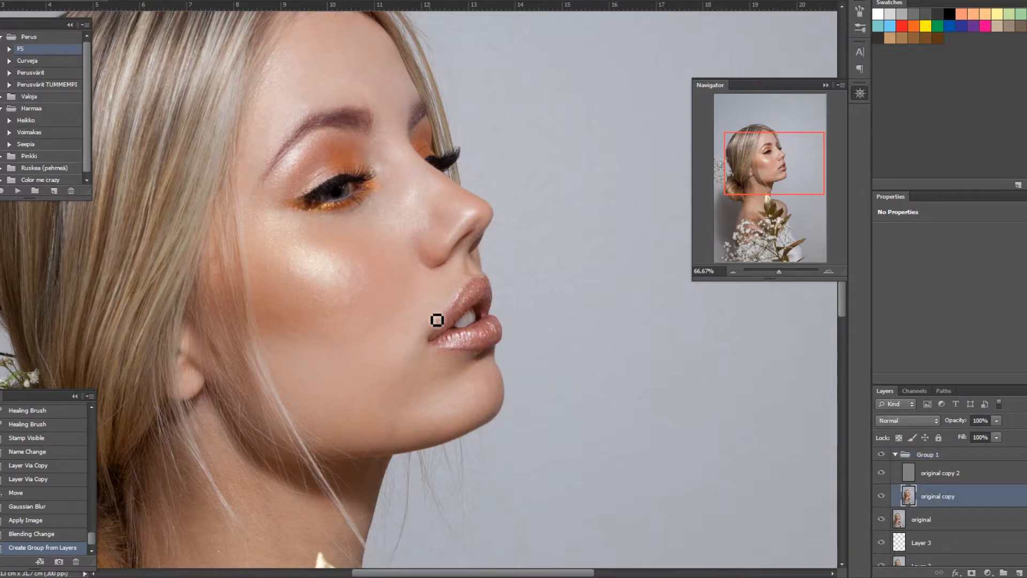
key("b")
scroll(410, 346, "down", 1)
key("ctrl+plus")
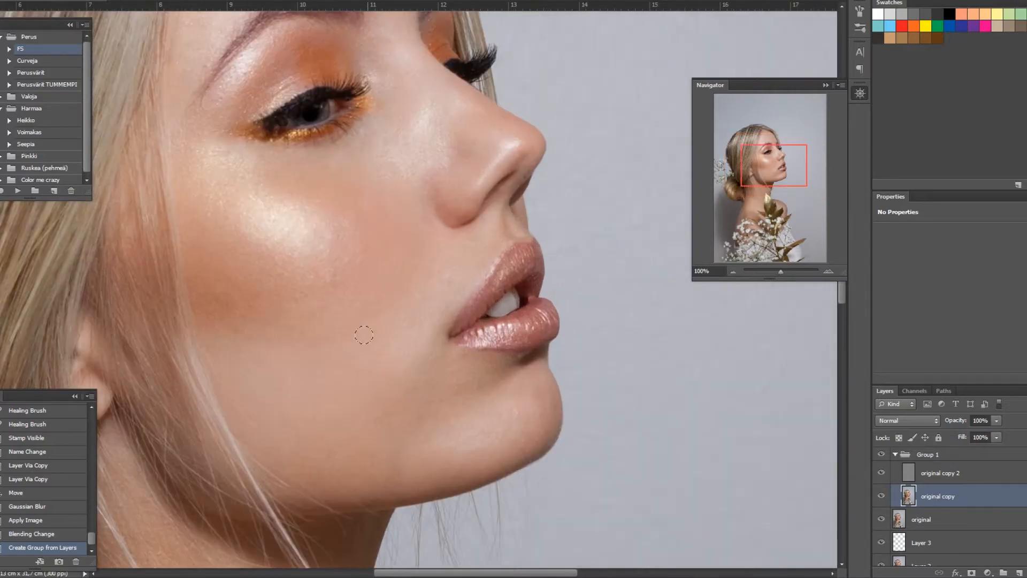
left_click(398, 331, "alt")
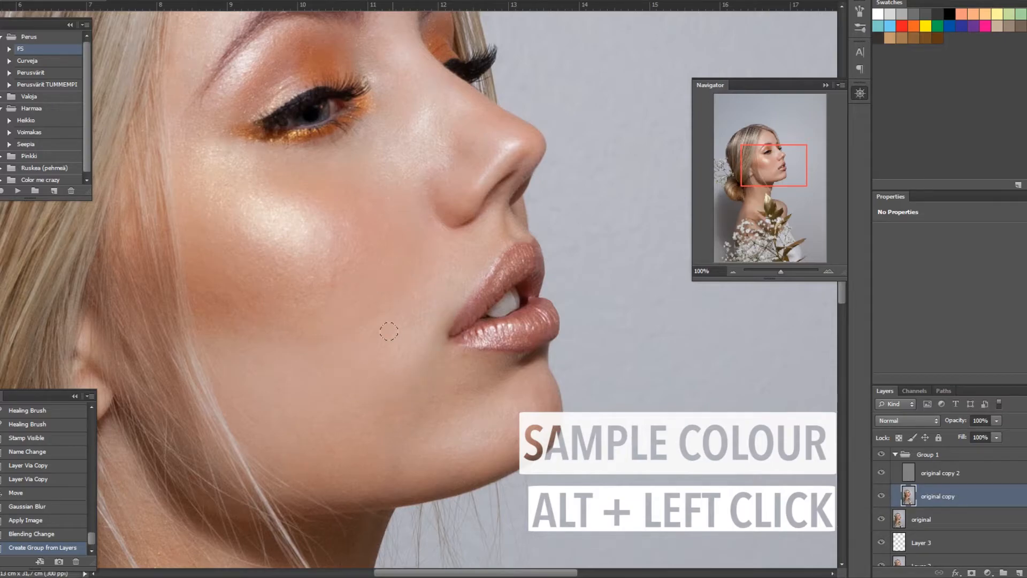
left_click(438, 313)
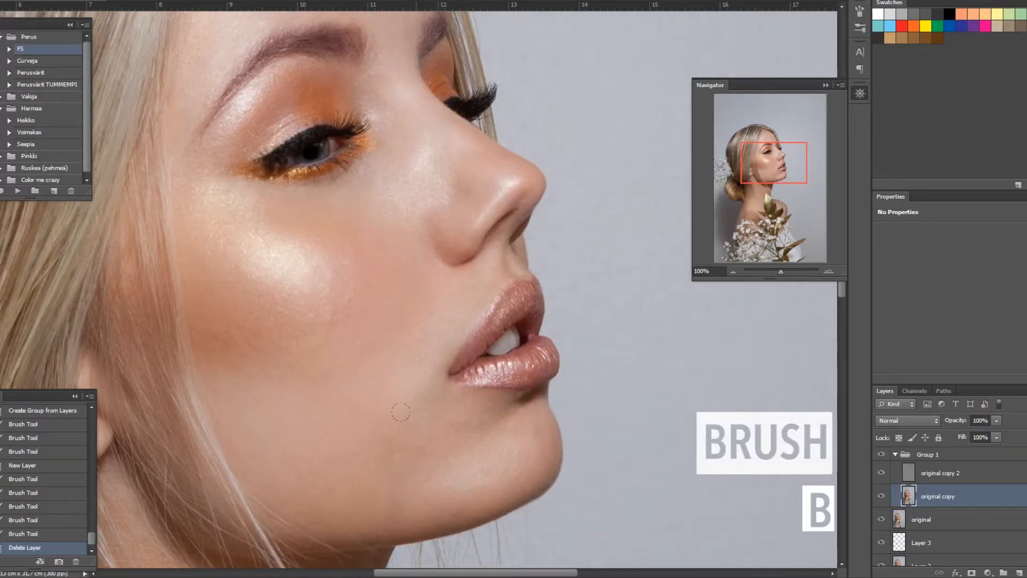
left_click(401, 412)
left_click(402, 412)
left_click(401, 412)
left_click(402, 412)
left_click(402, 412)
left_click(401, 412)
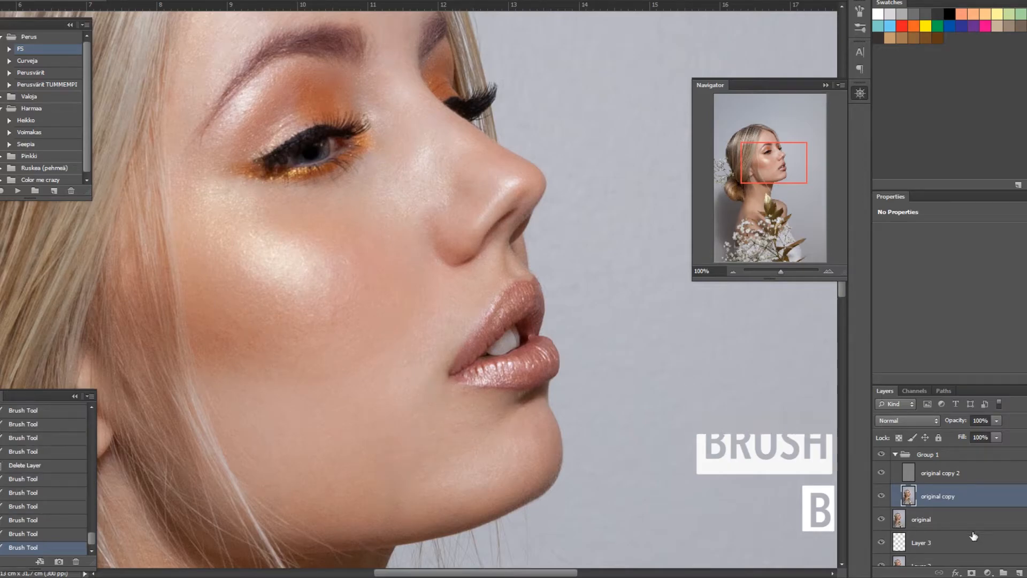
Step: Toggle Group 1's visibility repeatedly to compare the painted skin with the unretouched version
left_click(881, 454)
left_click(881, 454)
left_click(881, 455)
left_click(881, 454)
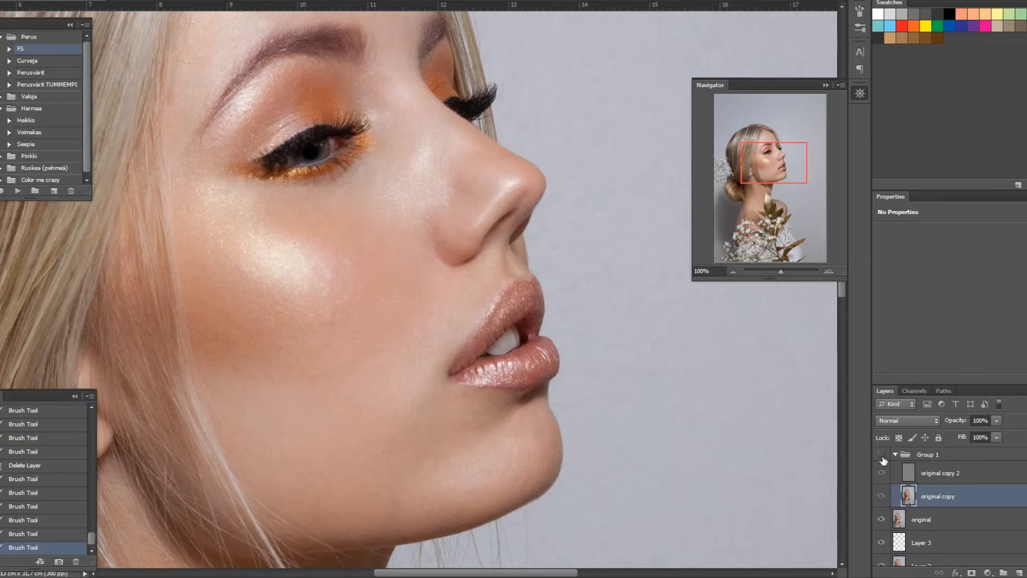
left_click(882, 456)
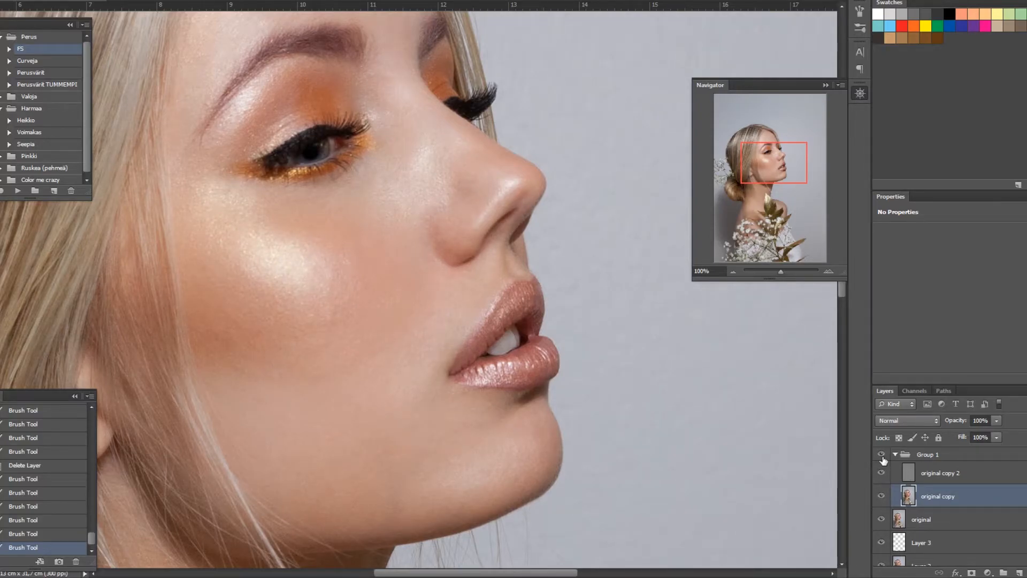
Step: Sample skin colour and paint over the uneven tone beside the nostril on the low-frequency layer
scroll(448, 246, "up", 1)
left_click(454, 252, "alt")
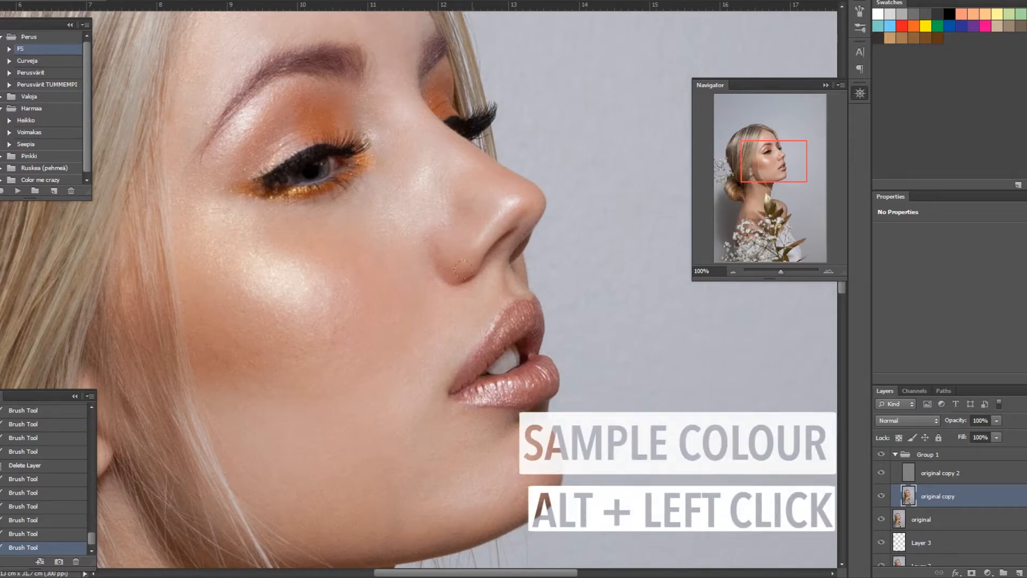
left_click_drag(427, 233, 430, 258)
left_click(465, 289, "alt")
left_click(460, 288, "alt")
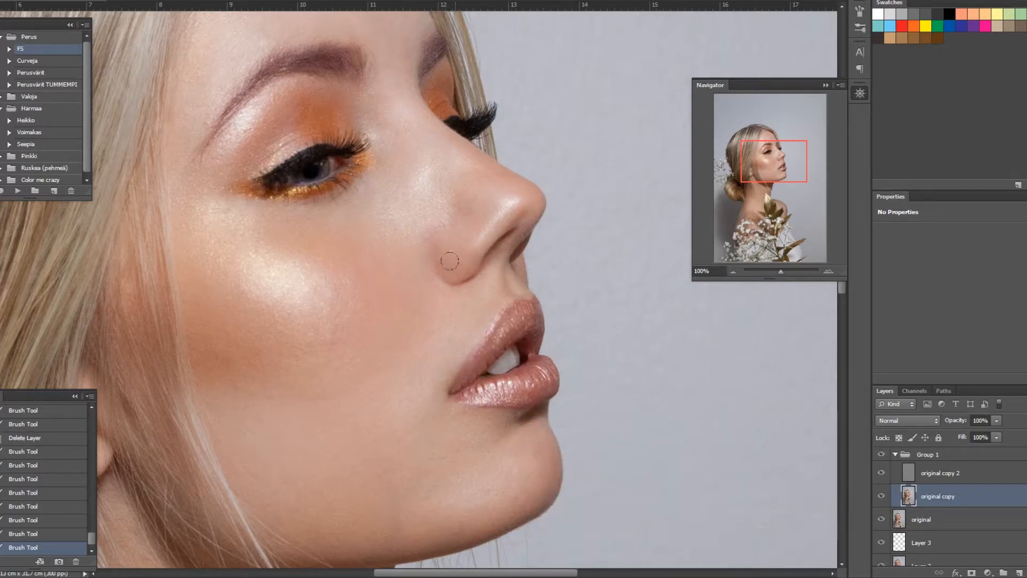
Step: Pan around the face and neck to inspect the smoothed skin, and zoom back out
scroll(465, 252, "up", 3)
scroll(316, 122, "down", 5)
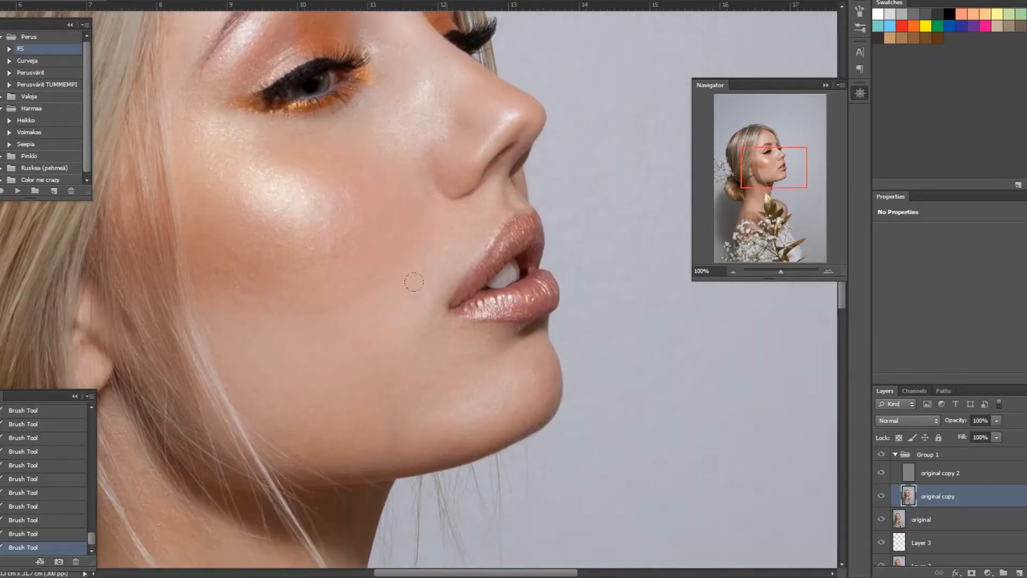
scroll(417, 214, "up", 1)
scroll(370, 210, "up", 1)
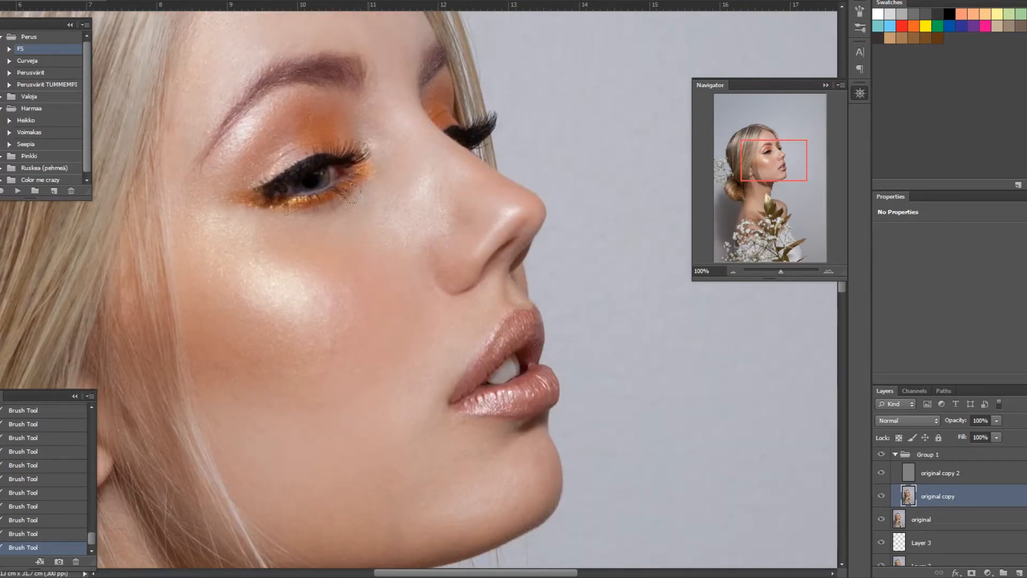
scroll(342, 203, "up", 1)
scroll(412, 348, "down", 6)
scroll(412, 347, "left", 2)
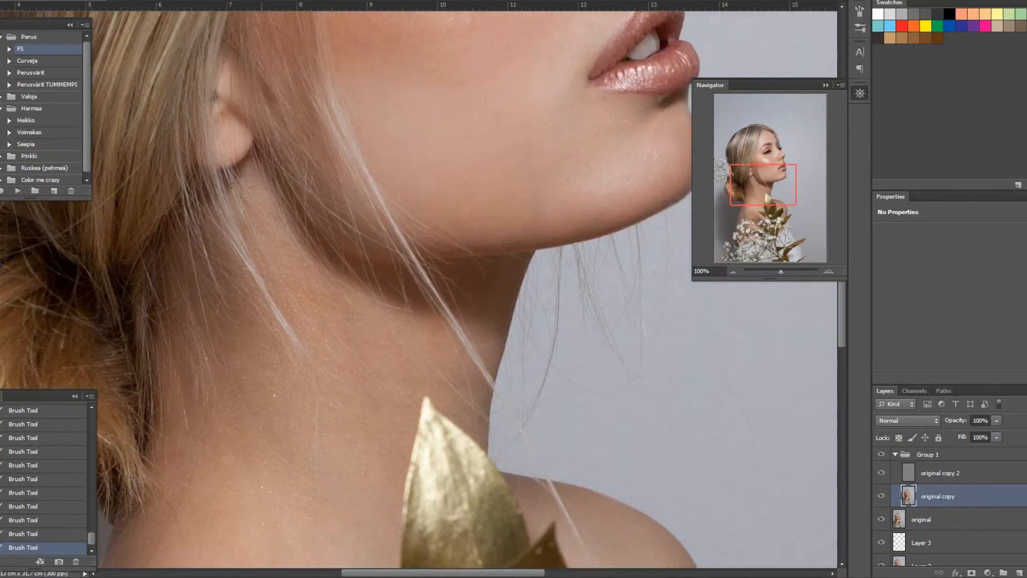
scroll(384, 382, "up", 5)
key("ctrl+minus")
key("ctrl+minus")
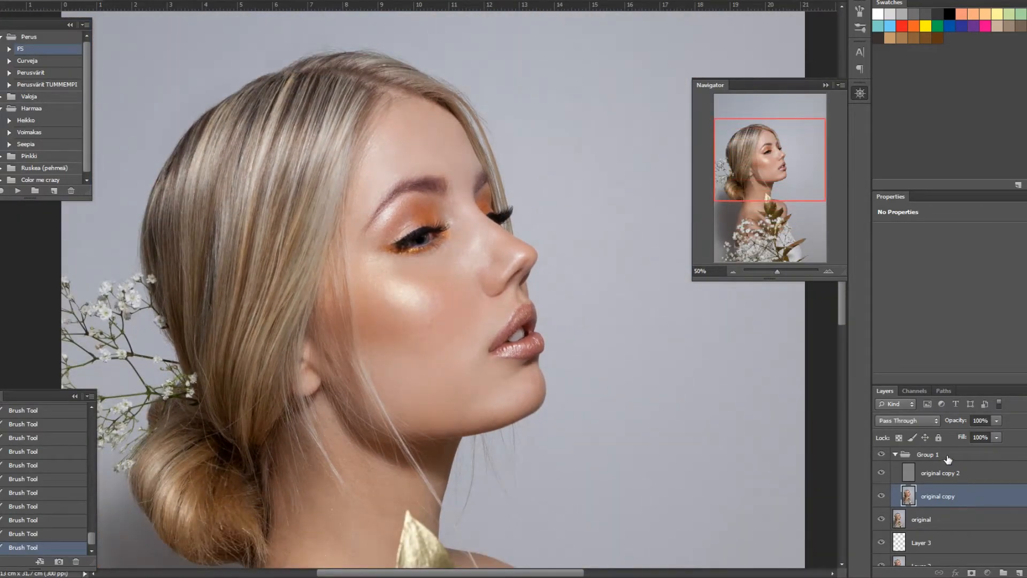
Step: Select Group 1 down to the original layer and merge them into one layer
left_click(948, 456)
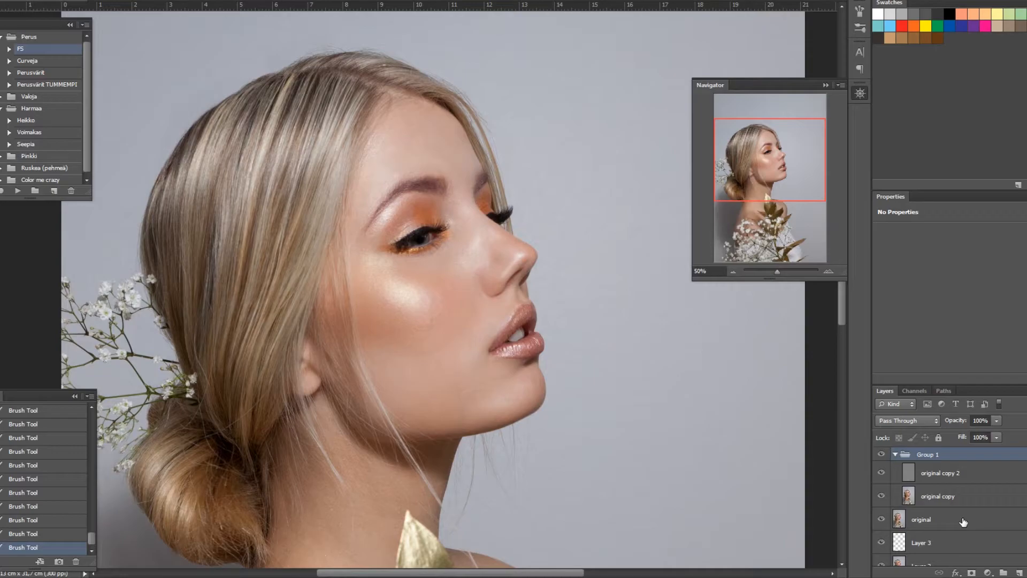
left_click(963, 522, "shift")
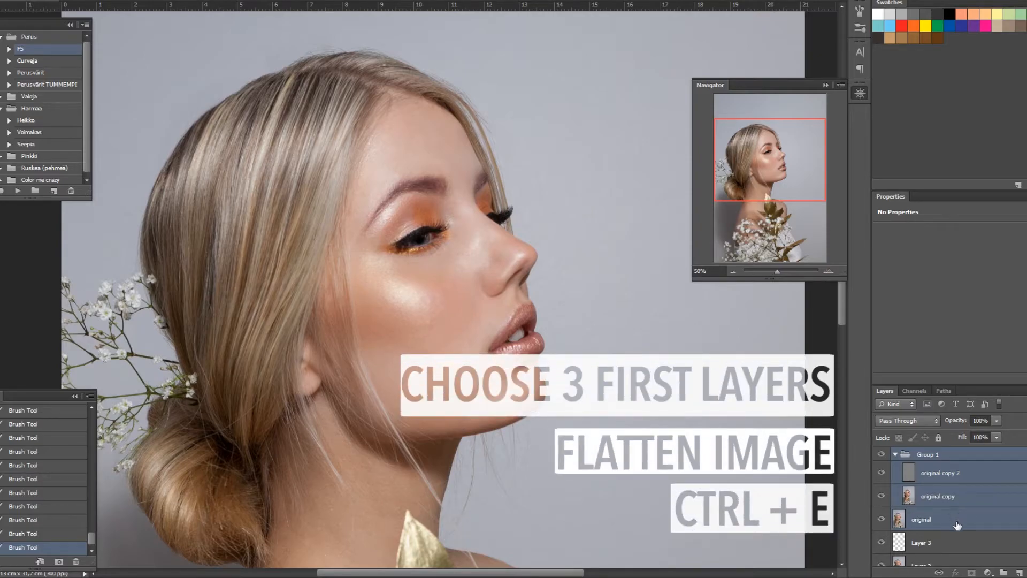
key("ctrl+e")
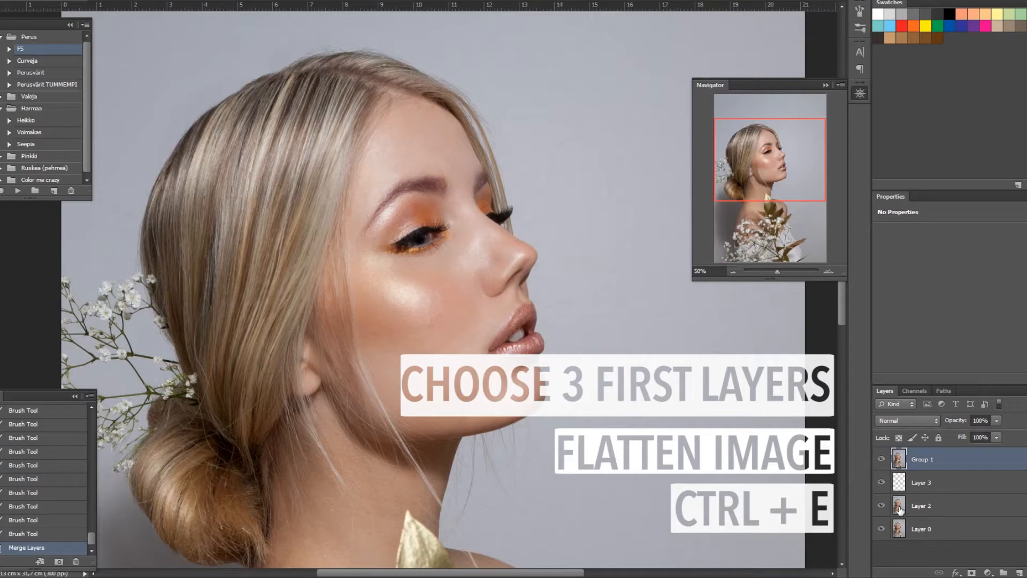
Step: Rename the merged layer original
scroll(399, 399, "down", 3)
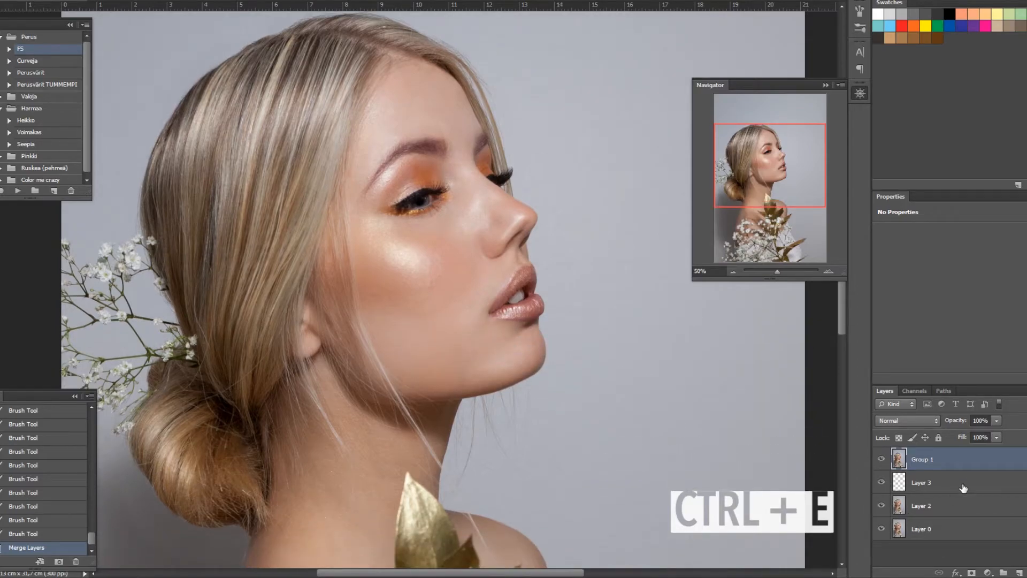
double_click(921, 461)
type("original")
key("Return")
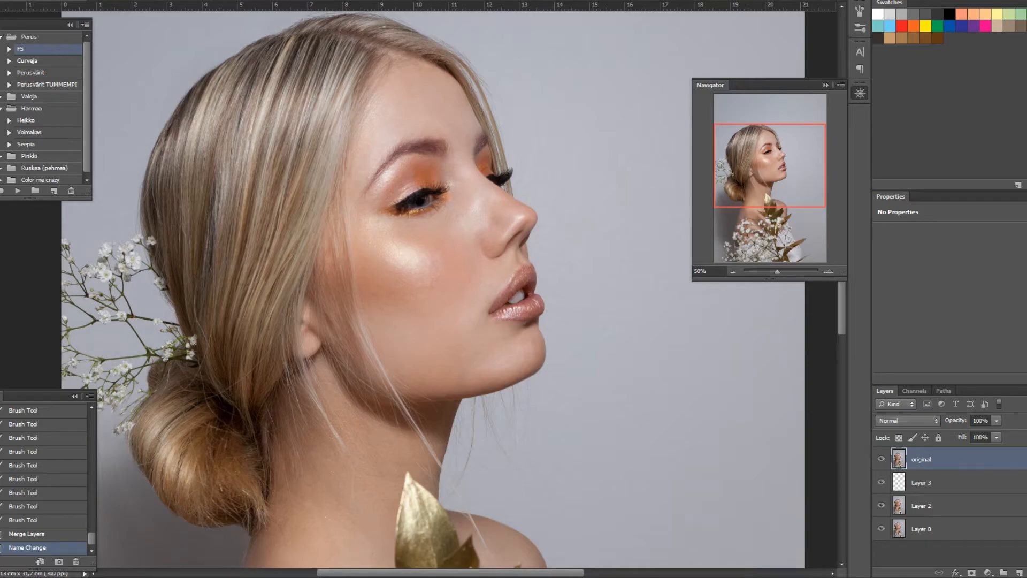
Step: Rerun the F5 frequency separation action and apply a Gaussian Blur to the original copy 2 layer
left_click(18, 190)
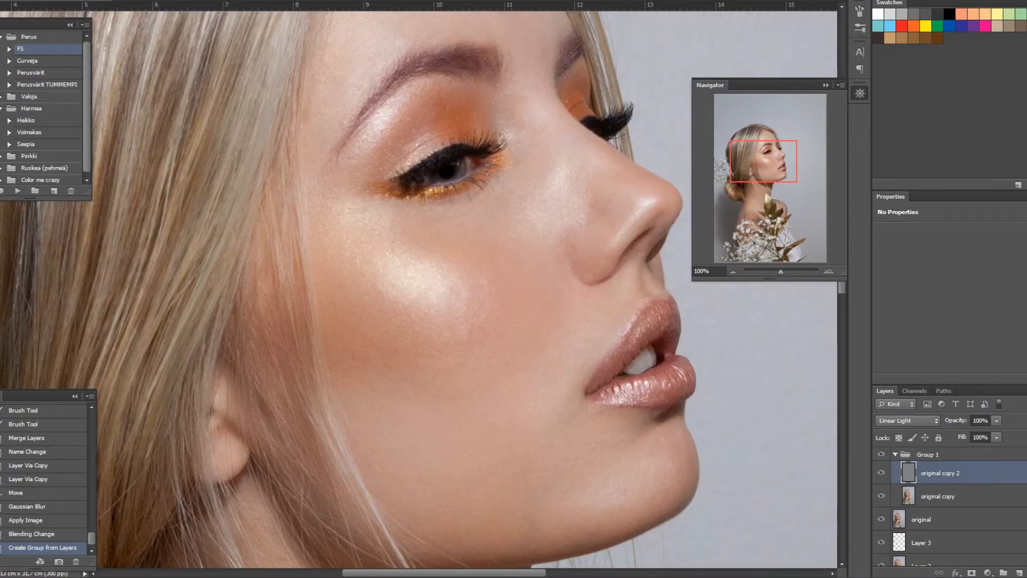
left_click(101, 0)
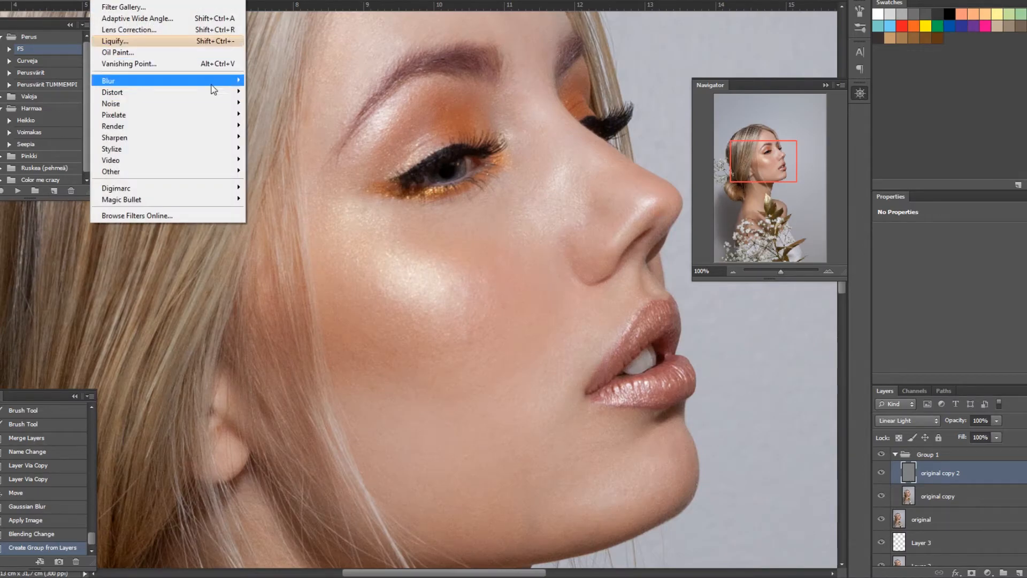
mouse_move(212, 81)
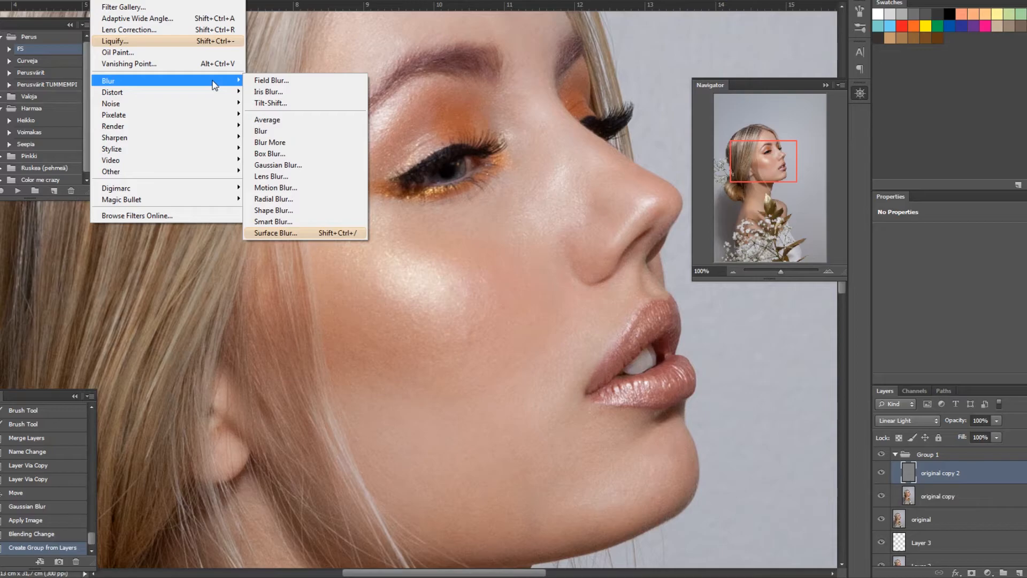
left_click(283, 165)
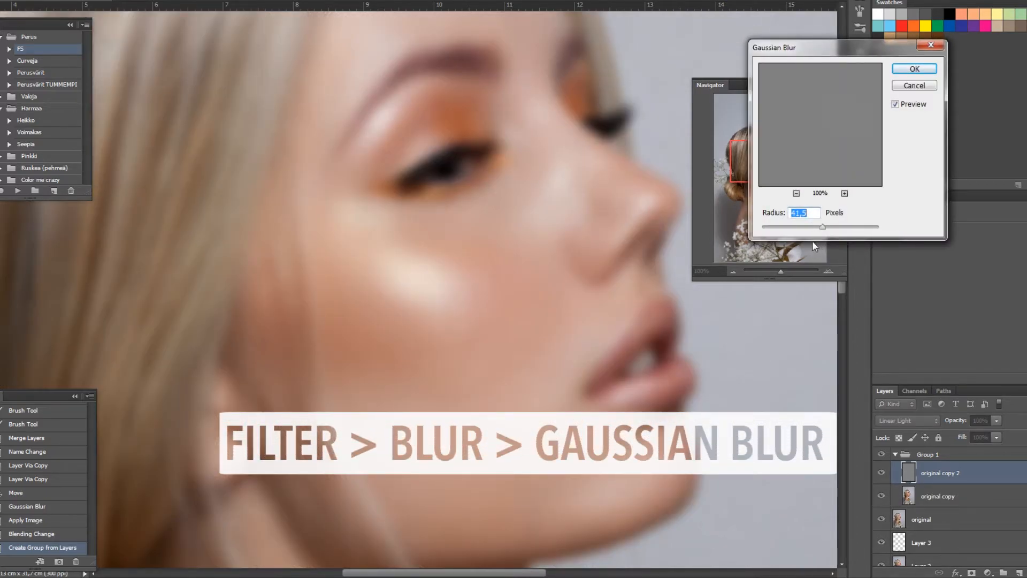
left_click_drag(830, 43, 650, 38)
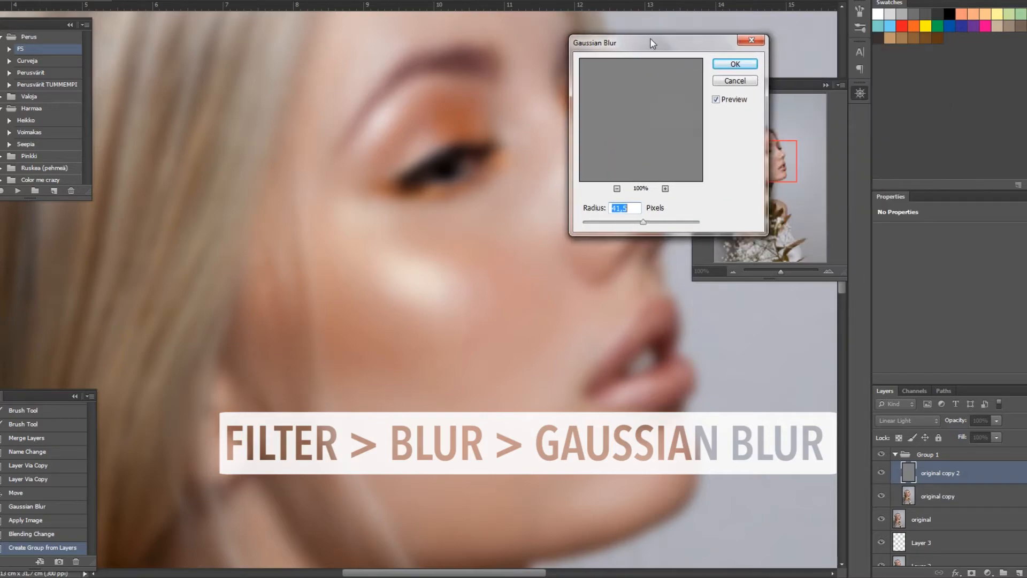
left_click(633, 223)
left_click(735, 64)
Step: Apply monochromatic Gaussian Add Noise to the original copy 2 layer
key("alt+t")
mouse_move(214, 103)
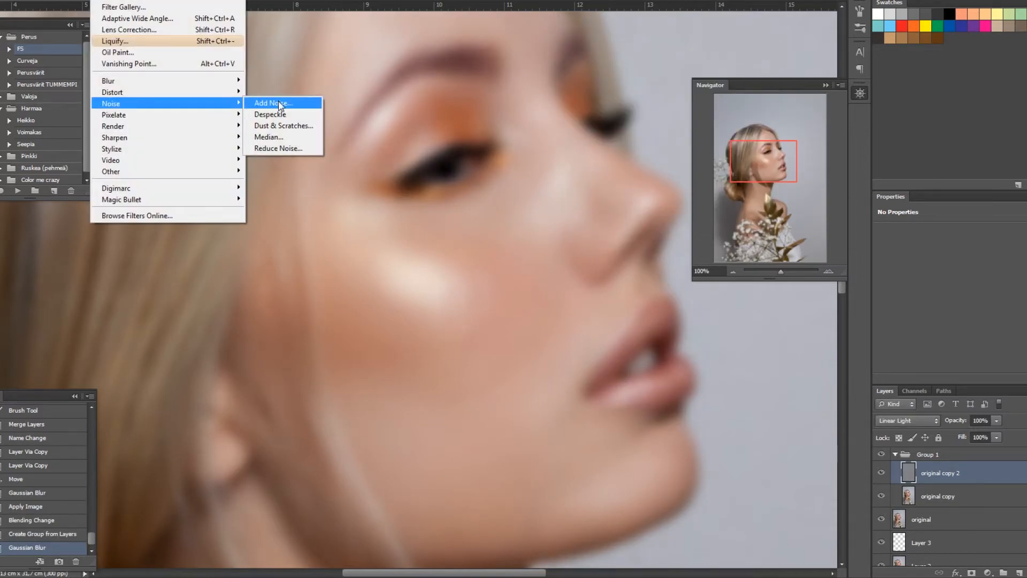
left_click(280, 103)
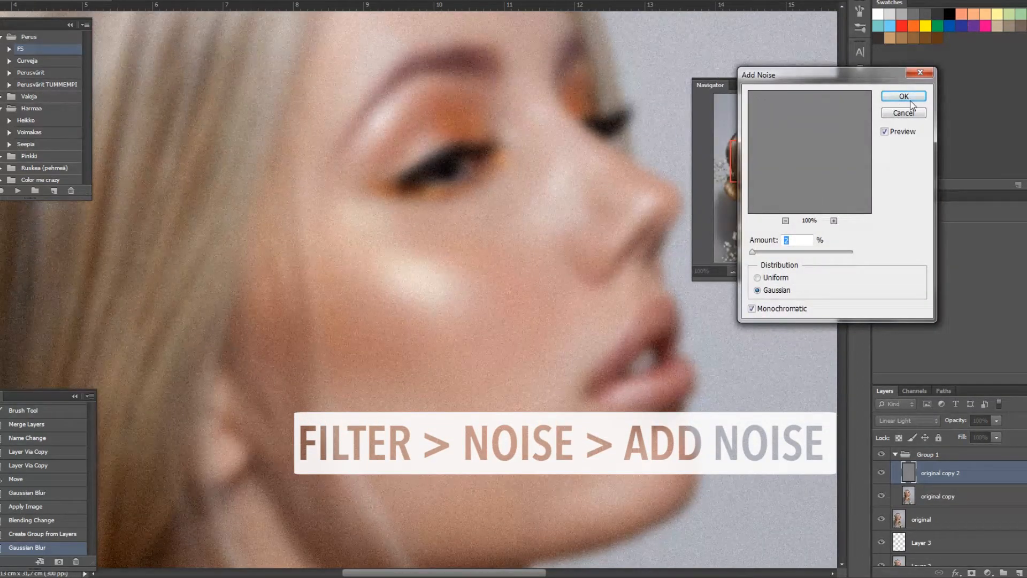
left_click(908, 101)
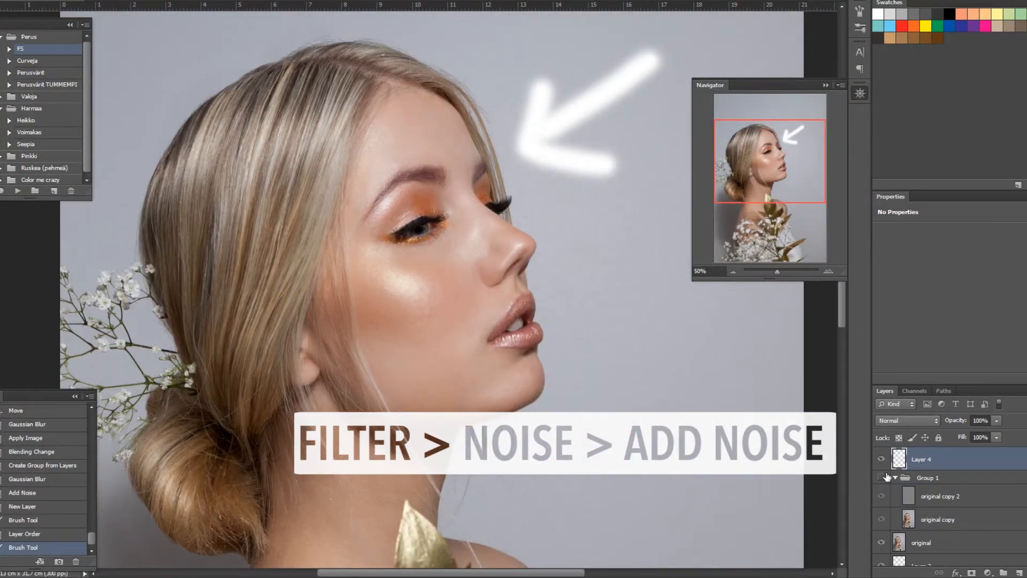
Step: Apply a Motion Blur with 4 pixel distance to the original copy 2 layer, setting its angle with the dial
left_click(881, 478)
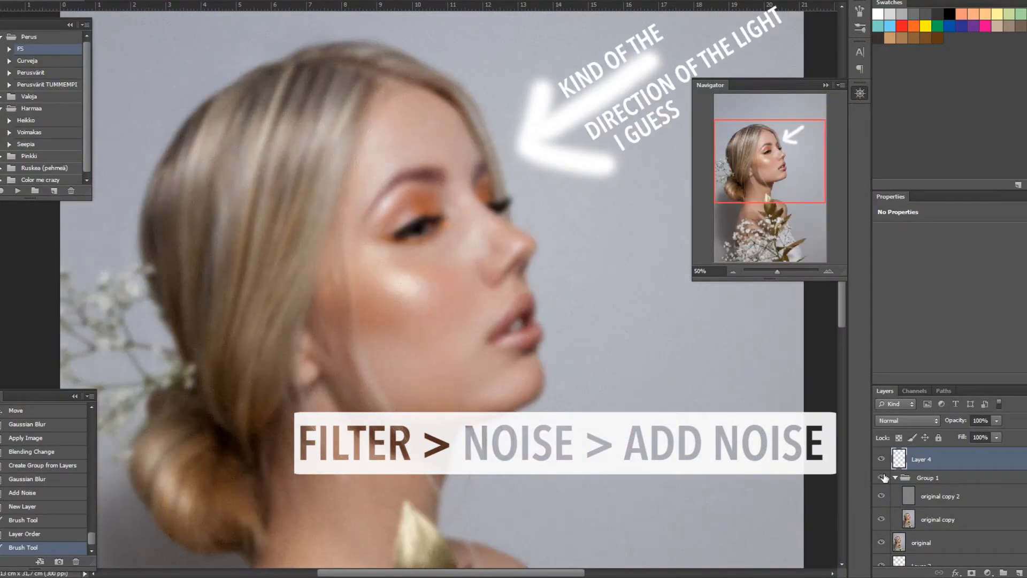
left_click(980, 497)
left_click(105, 0)
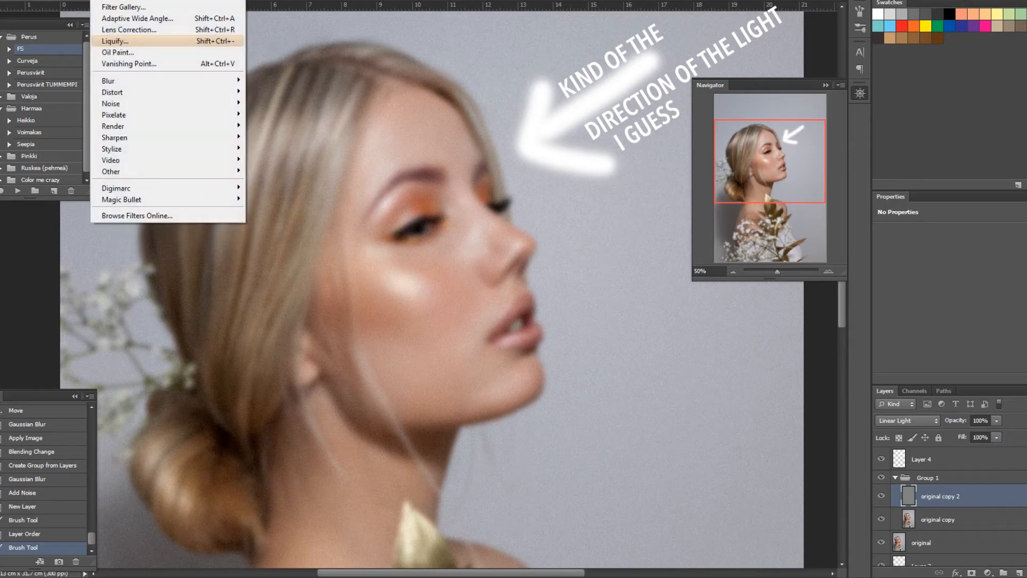
mouse_move(154, 84)
left_click(298, 190)
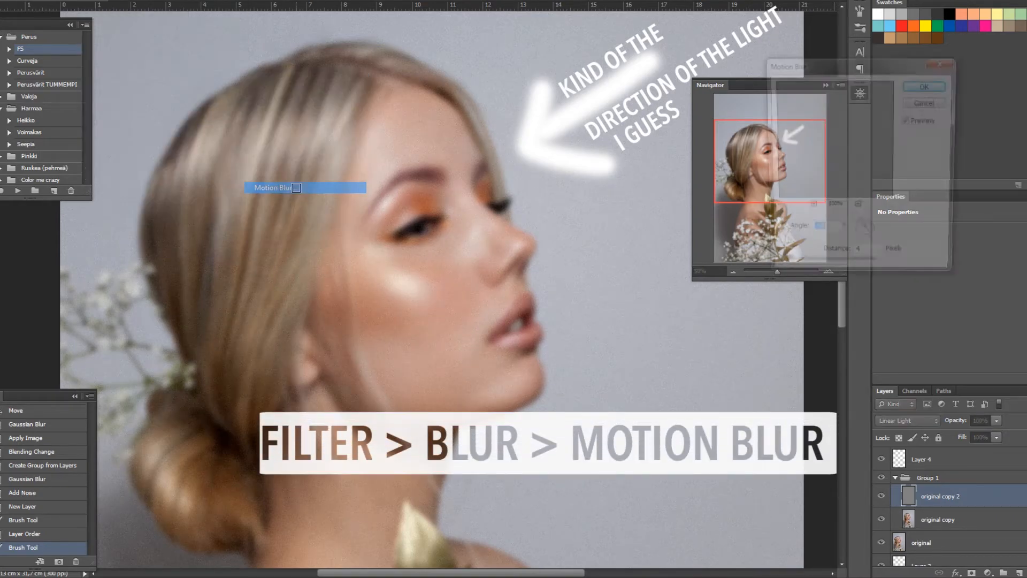
left_click(861, 242)
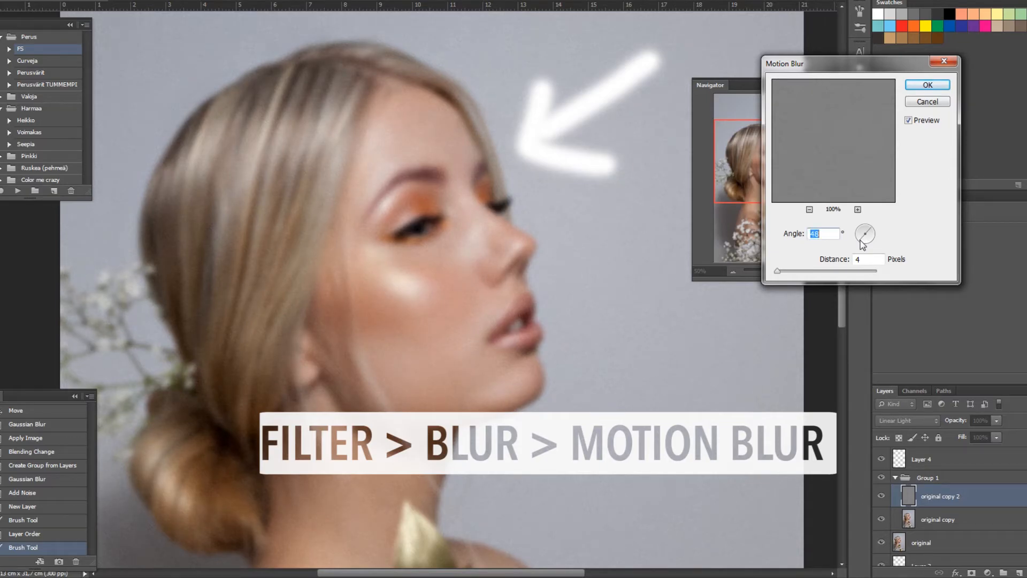
left_click(927, 84)
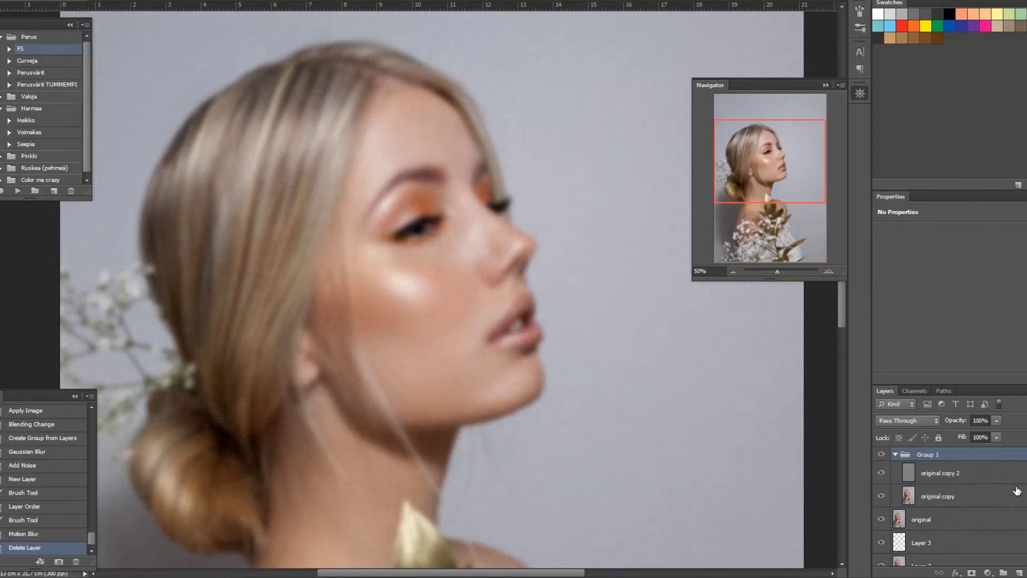
Step: Duplicate the original layer and merge the copy together with the frequency separation group
left_click(962, 518)
key("ctrl+j")
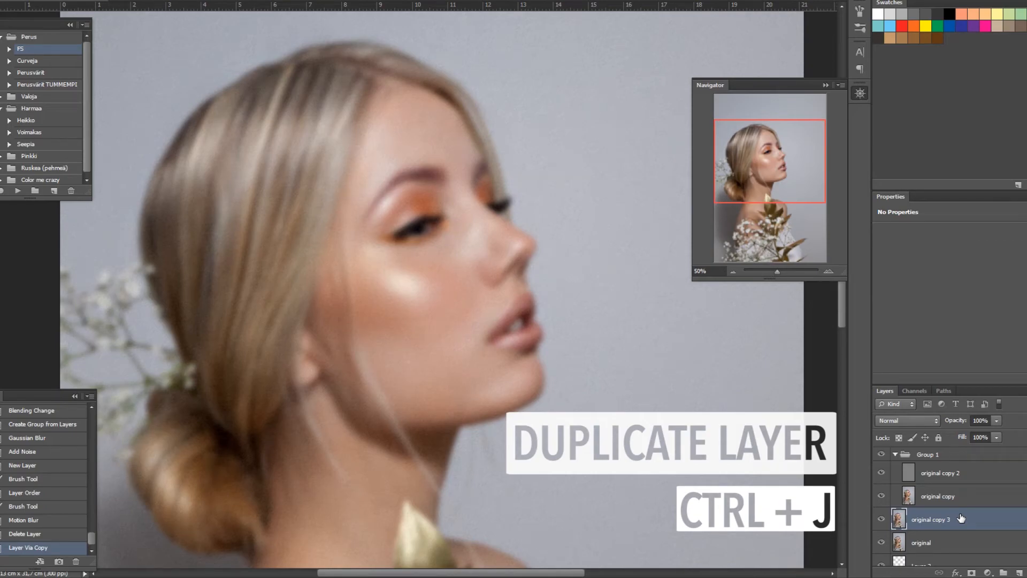
left_click(980, 459, "shift")
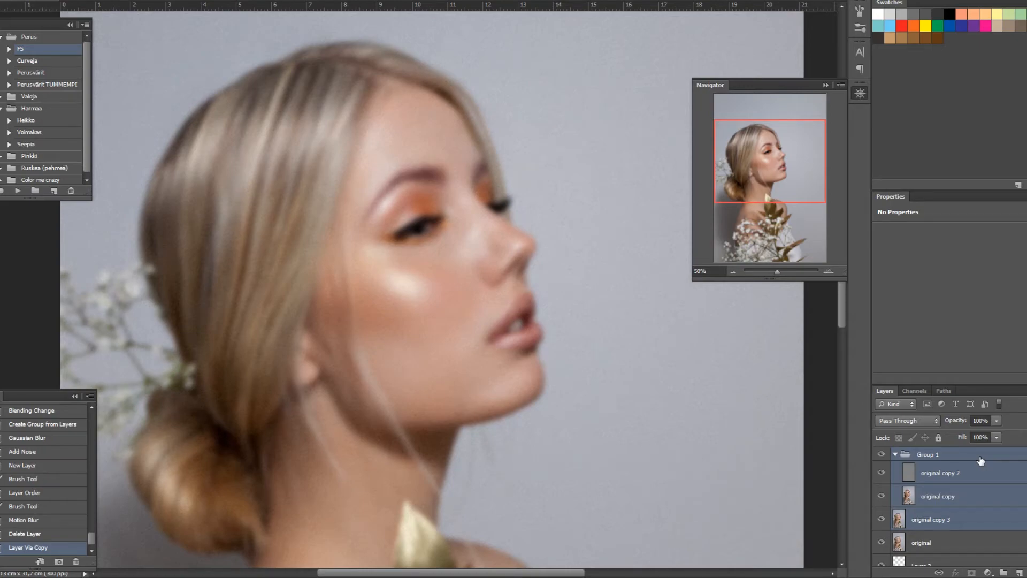
key("ctrl+e")
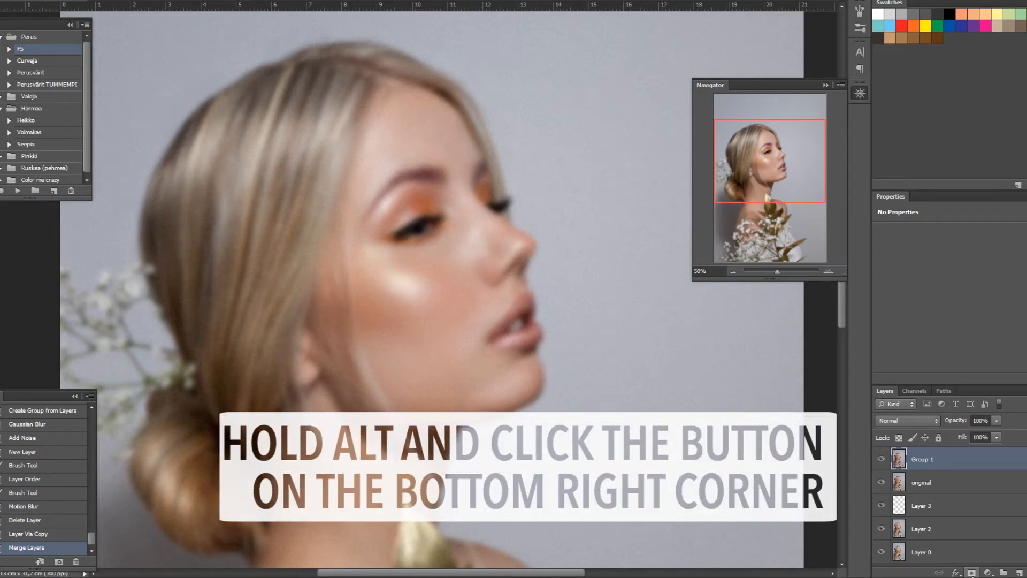
Step: Add a black hide-all layer mask to the merged Group 1 layer
left_click(972, 572, "alt")
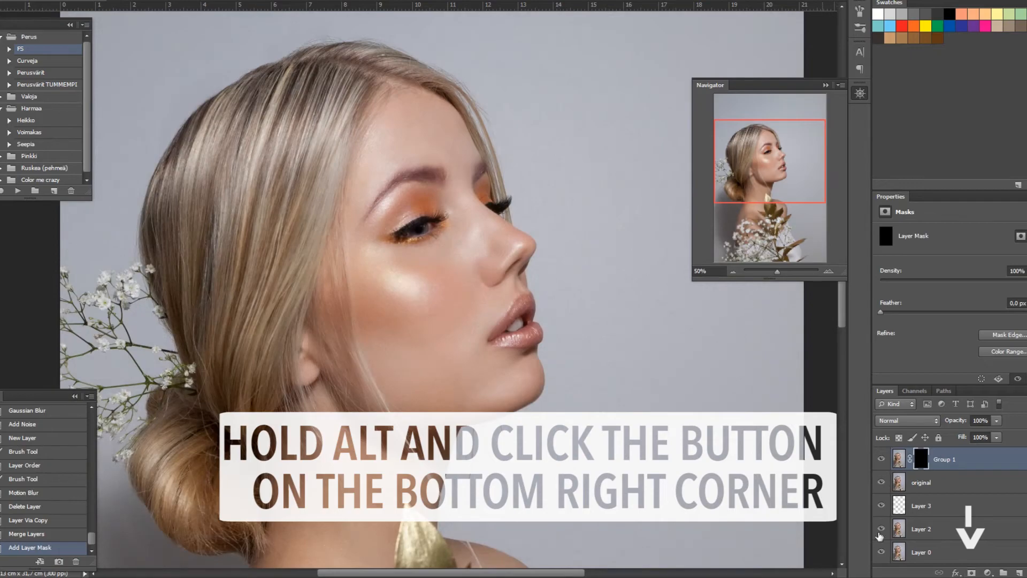
Step: Paint on Group 1's black mask with a soft low-flow brush over the cheek, under-eye and nose skin to reveal the smoothing
key("ctrl+plus")
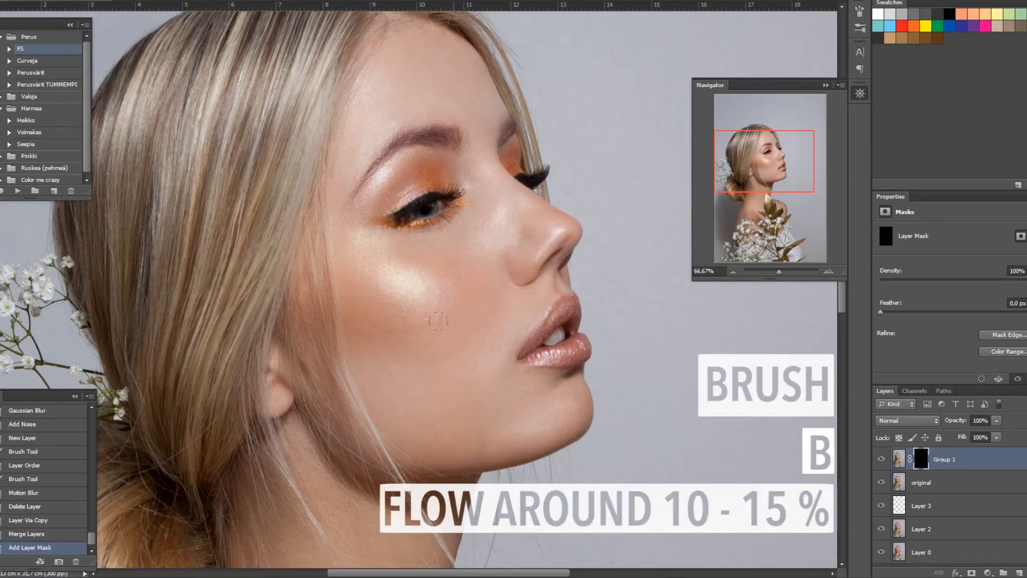
key("ctrl+plus")
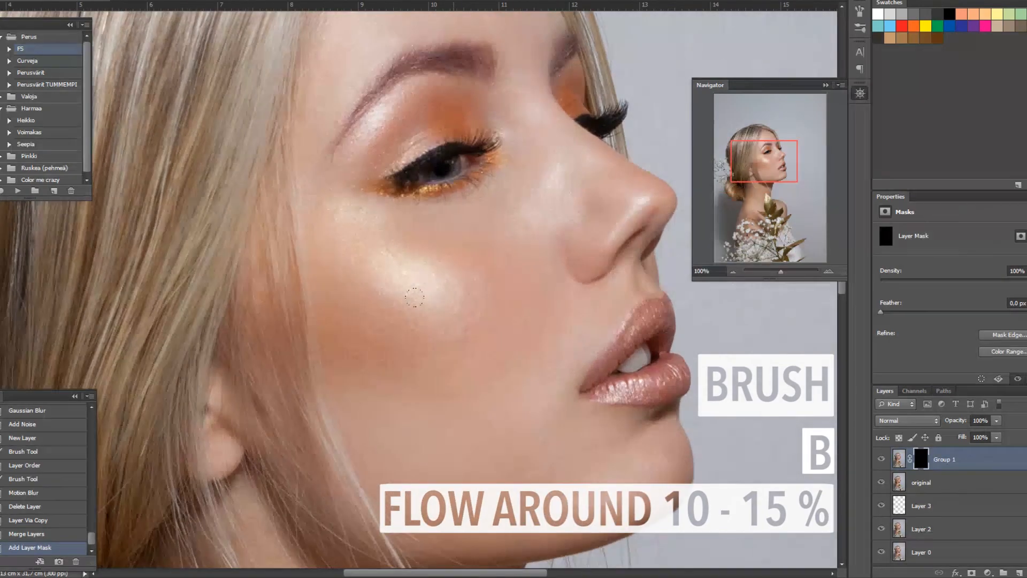
scroll(454, 343, "up", 3)
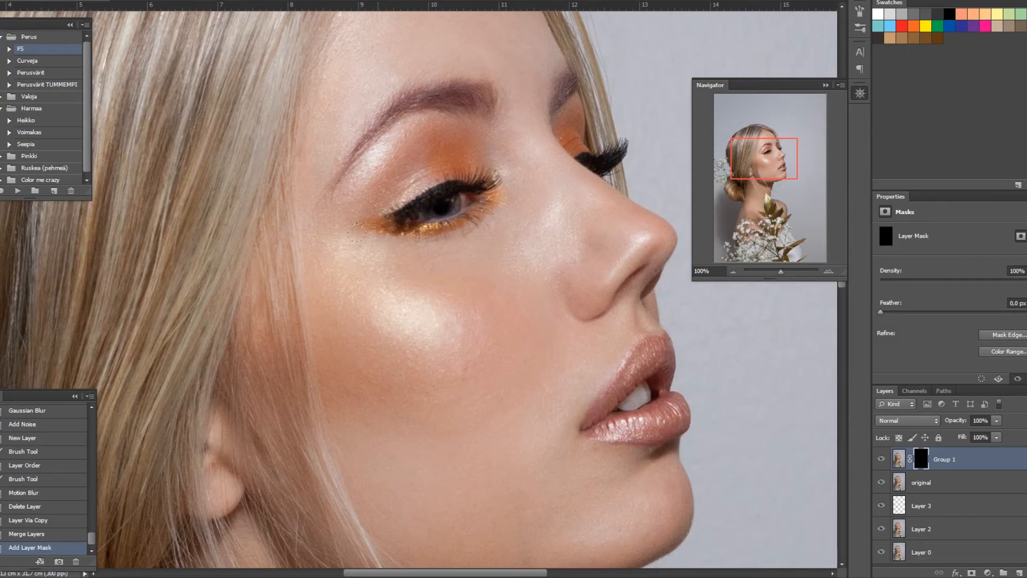
left_click(347, 269)
left_click(378, 302)
scroll(454, 305, "up", 4)
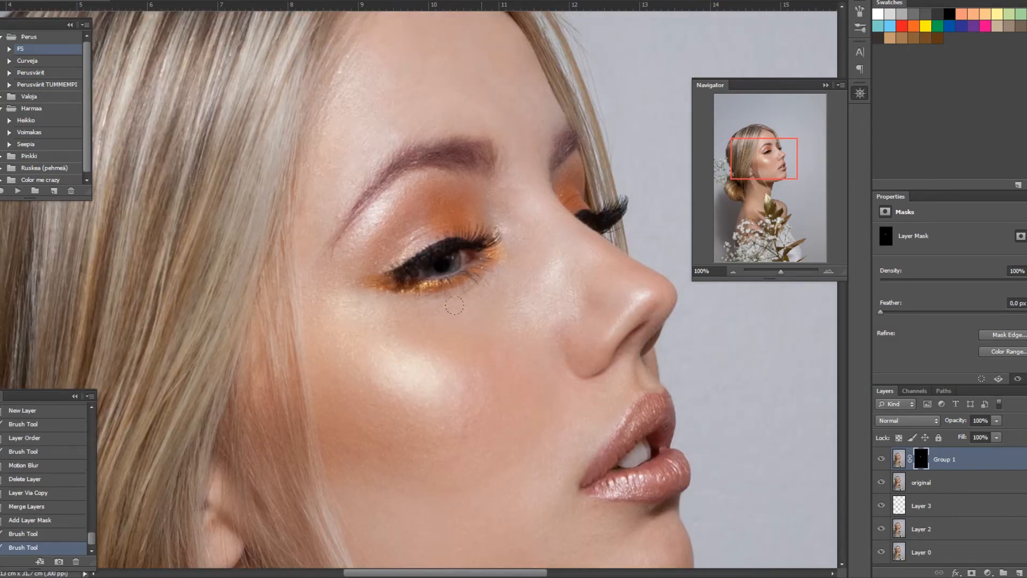
scroll(455, 305, "up", 3)
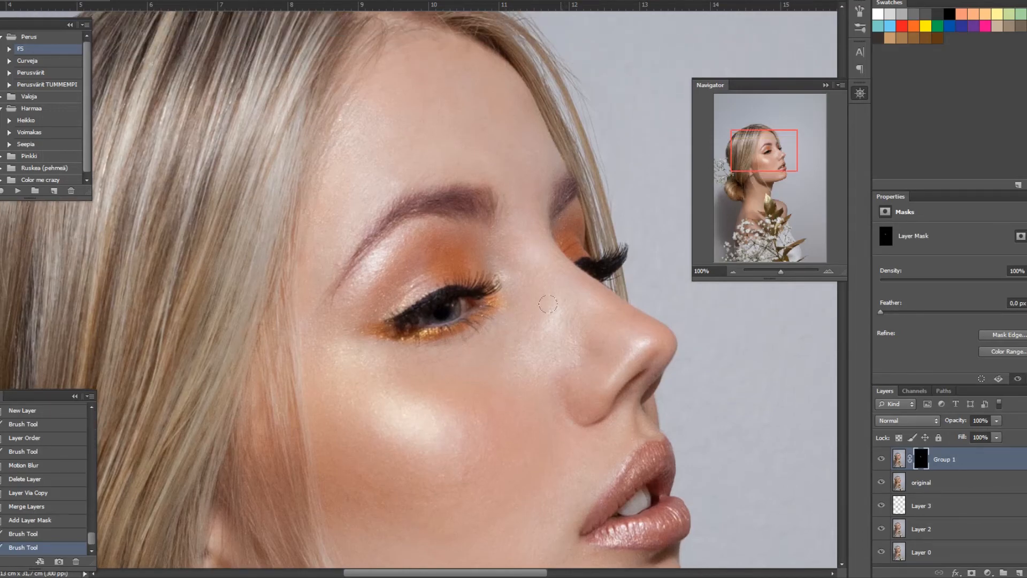
left_click_drag(549, 304, 535, 326)
left_click(492, 347)
left_click(631, 353)
left_click(356, 206)
left_click(364, 225)
scroll(406, 268, "down", 2)
left_click(882, 459)
left_click(882, 459)
scroll(406, 289, "down", 2)
left_click(353, 299)
left_click(353, 299)
scroll(375, 300, "down", 1)
left_click(882, 459)
left_click(881, 459)
left_click(579, 322)
scroll(579, 322, "up", 3)
scroll(581, 315, "down", 15)
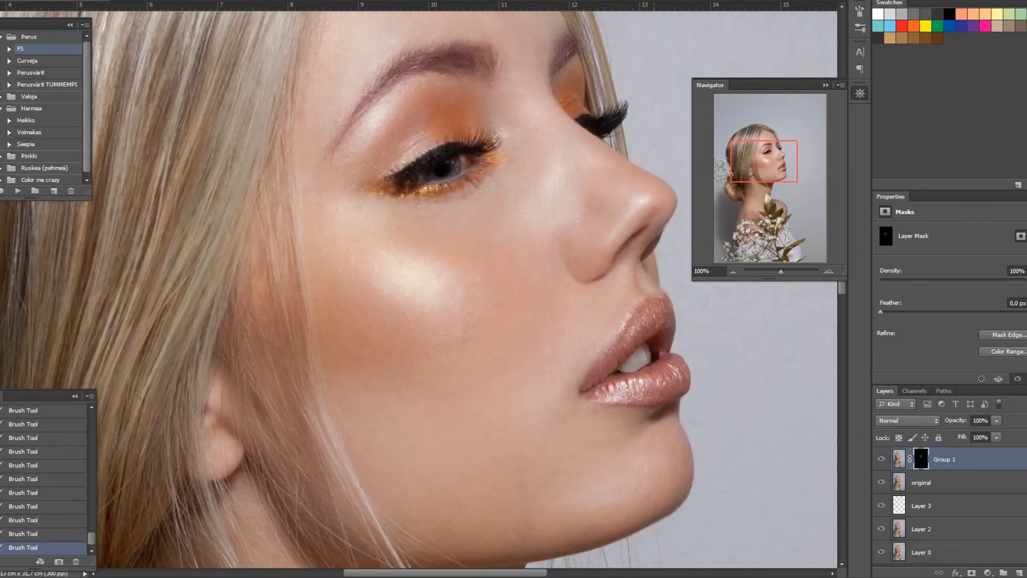
Step: Lower Group 1's opacity and fill to 77%
key("ctrl+minus")
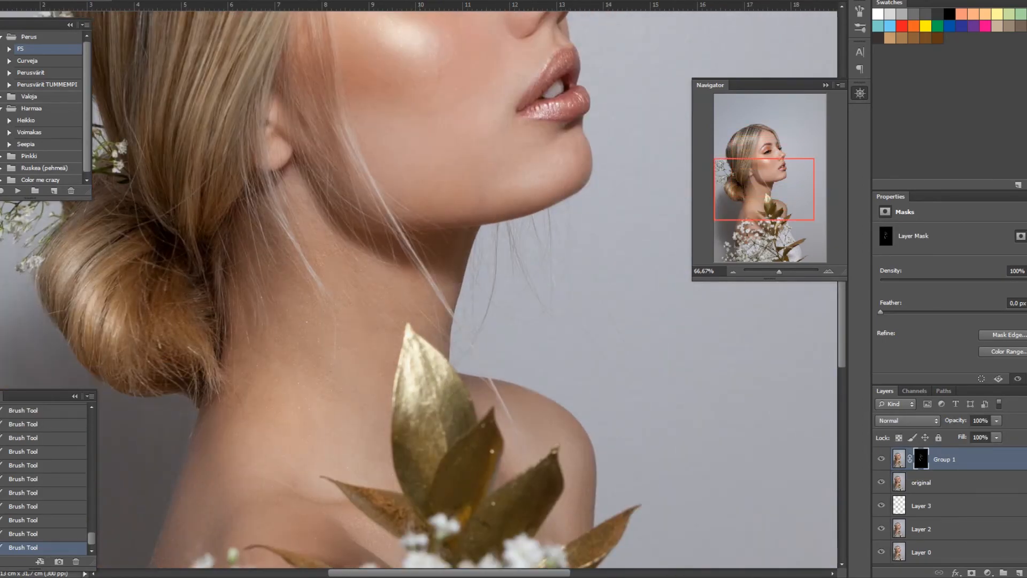
scroll(219, 348, "down", 5)
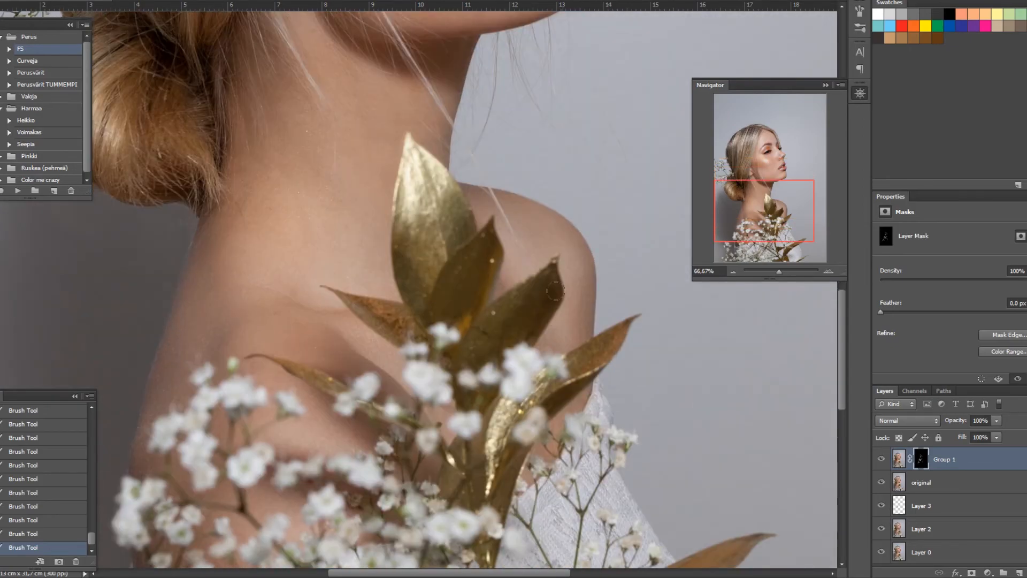
scroll(443, 417, "up", 3)
scroll(443, 417, "up", 9)
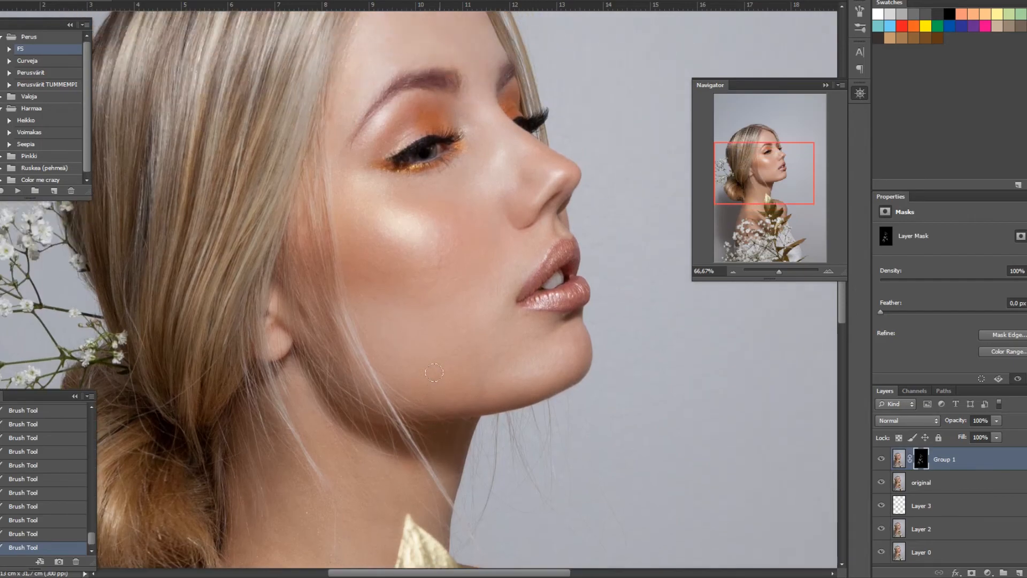
scroll(434, 373, "up", 2)
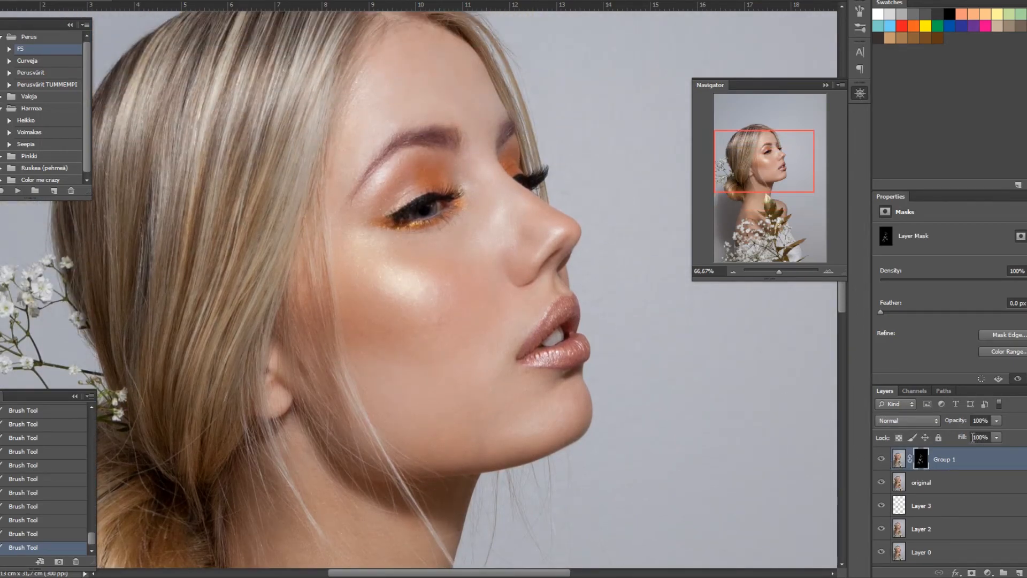
left_click_drag(959, 441, 939, 425)
key("ctrl+minus")
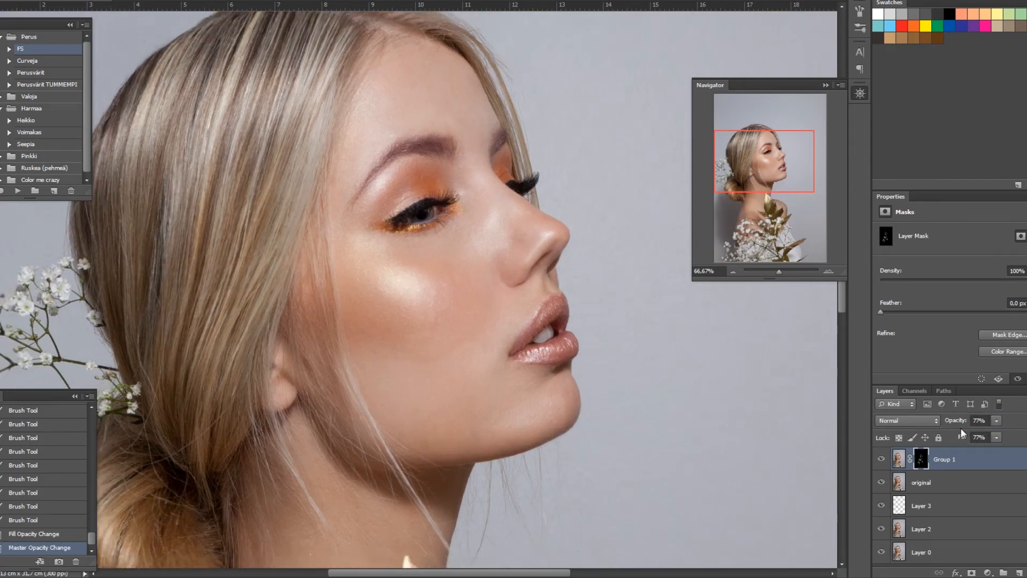
Step: Compare before and after by showing Layer 2 alone, then restoring all layers' visibility
key("ctrl+plus")
scroll(961, 428, "down", 5)
key("ctrl+minus")
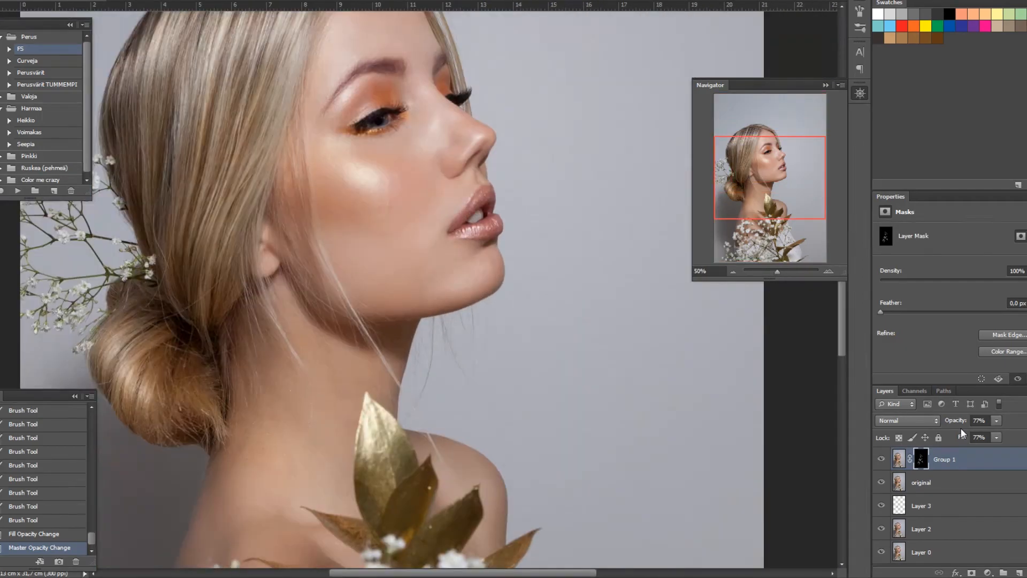
scroll(961, 429, "up", 1)
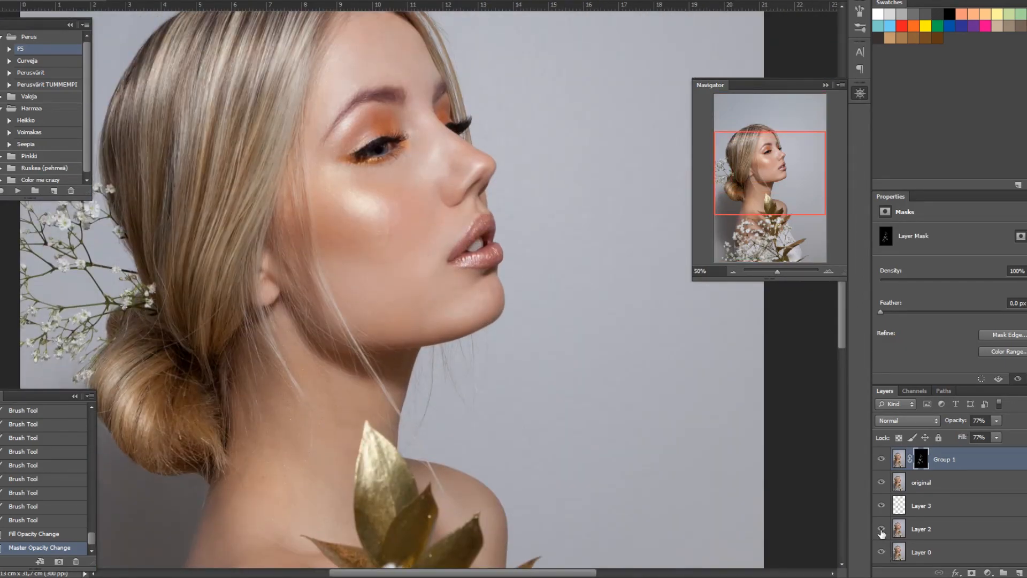
left_click(882, 529, "alt")
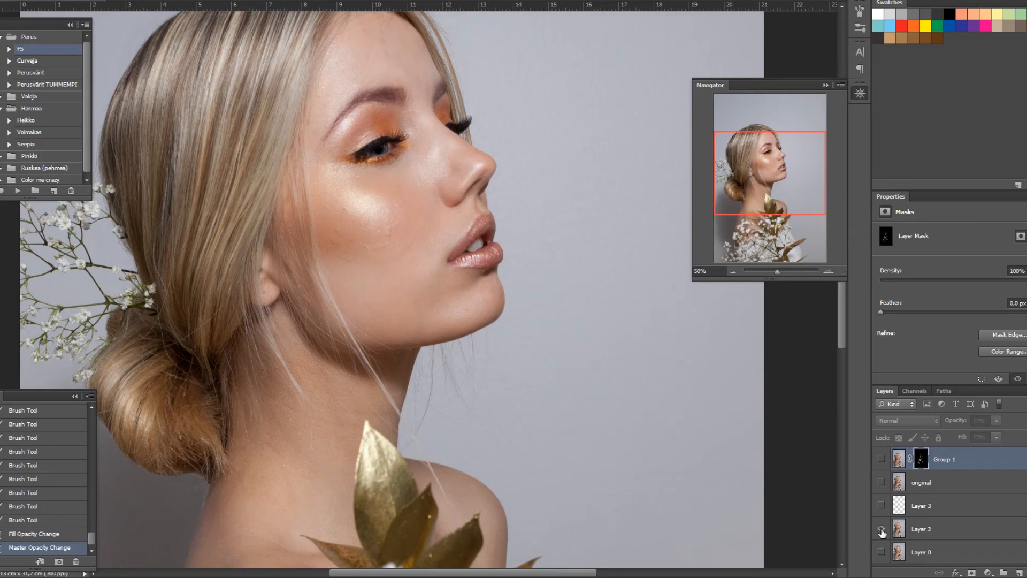
left_click(882, 530, "alt")
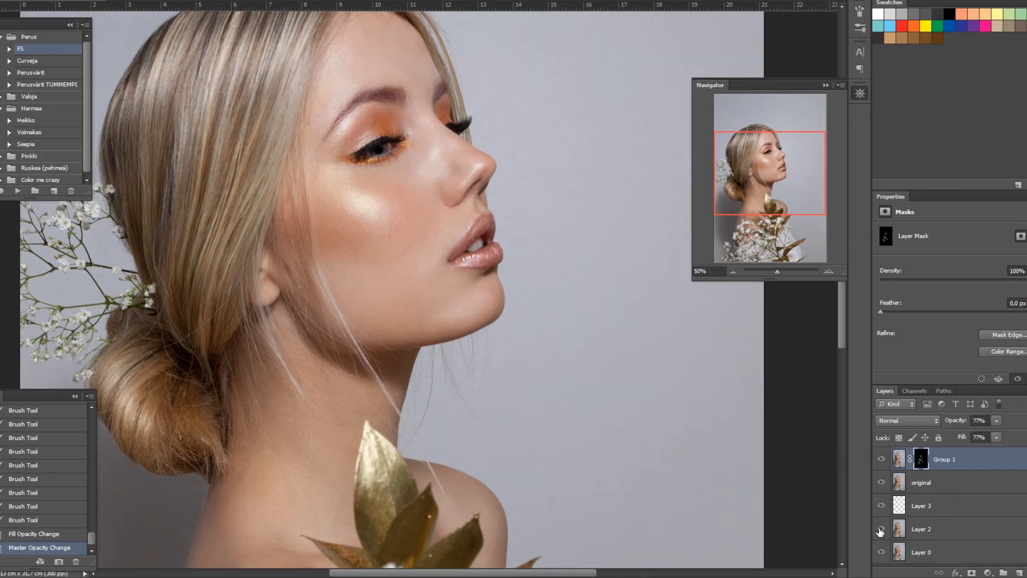